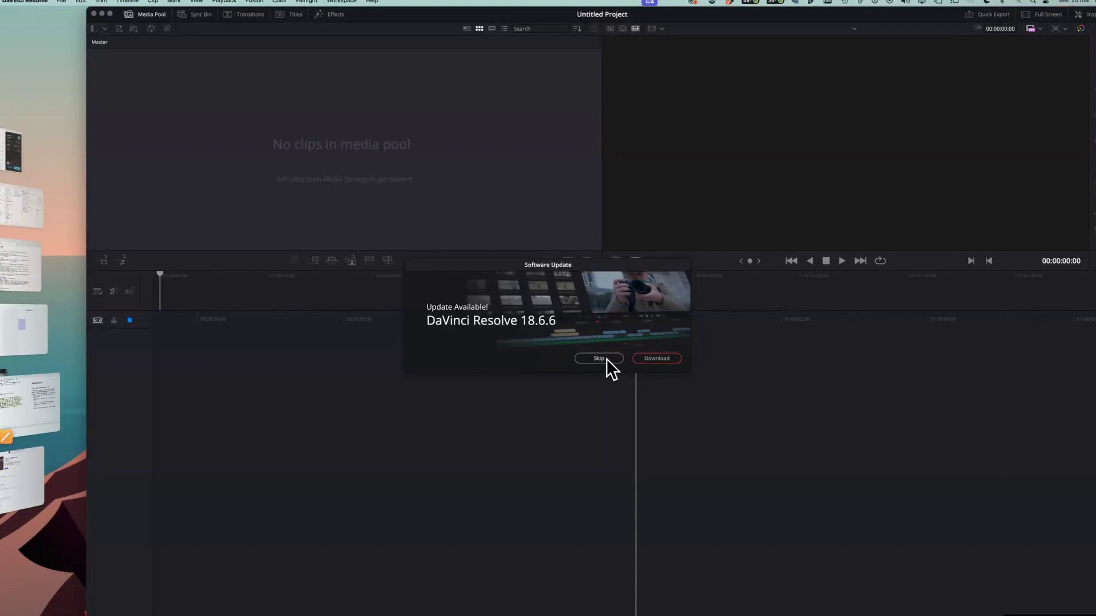
- Skip the software update, and resize and reposition the project window so the page navigation fits on the screen
click(606, 359)
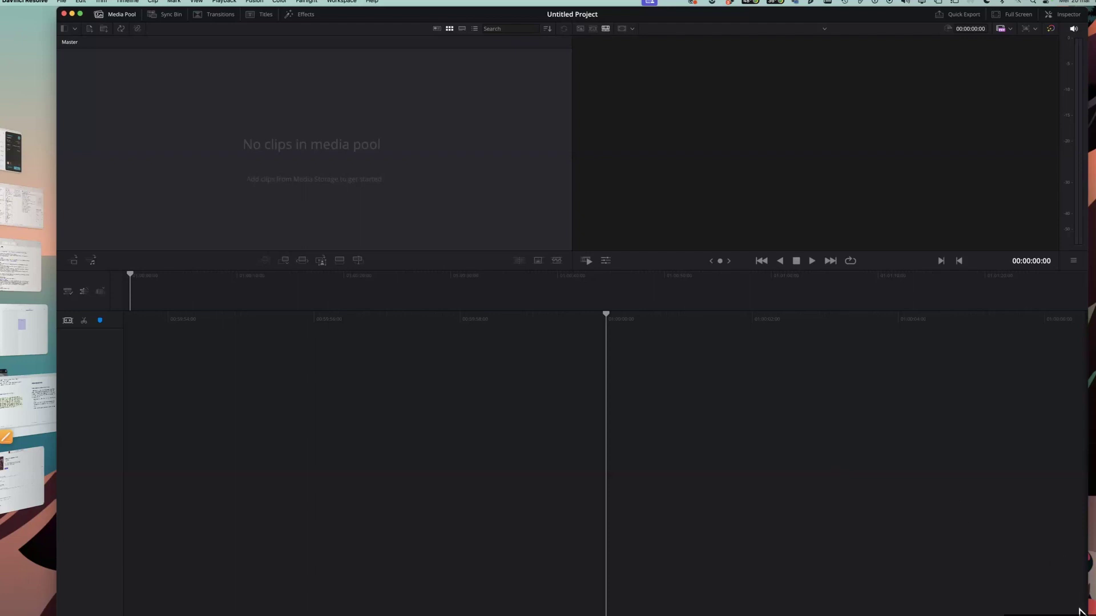
drag(1078, 615, 1063, 594)
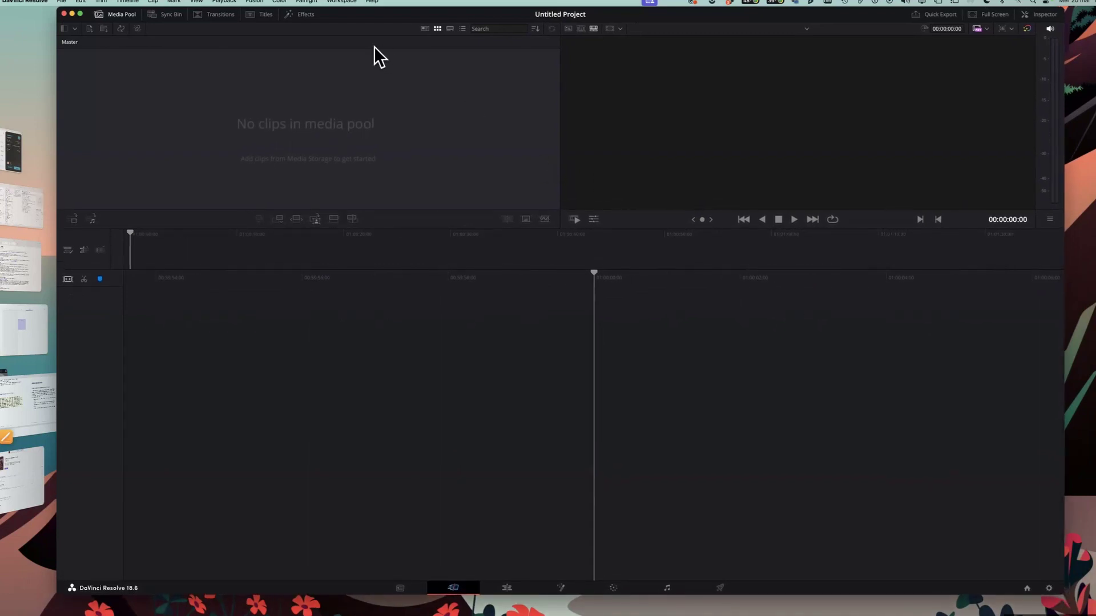
drag(351, 13, 350, 21)
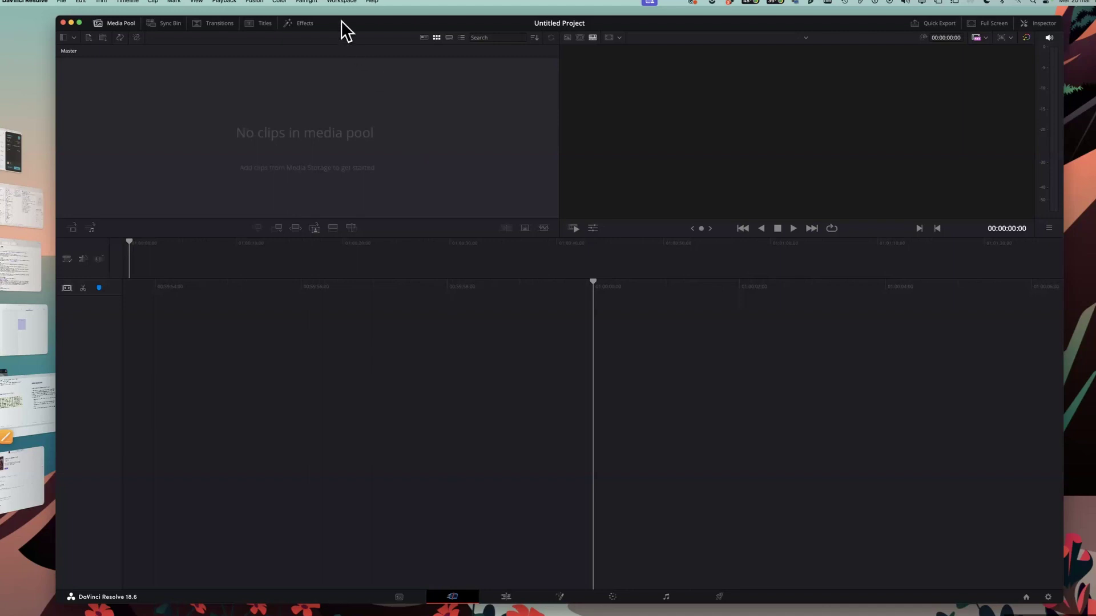
drag(341, 19, 340, 12)
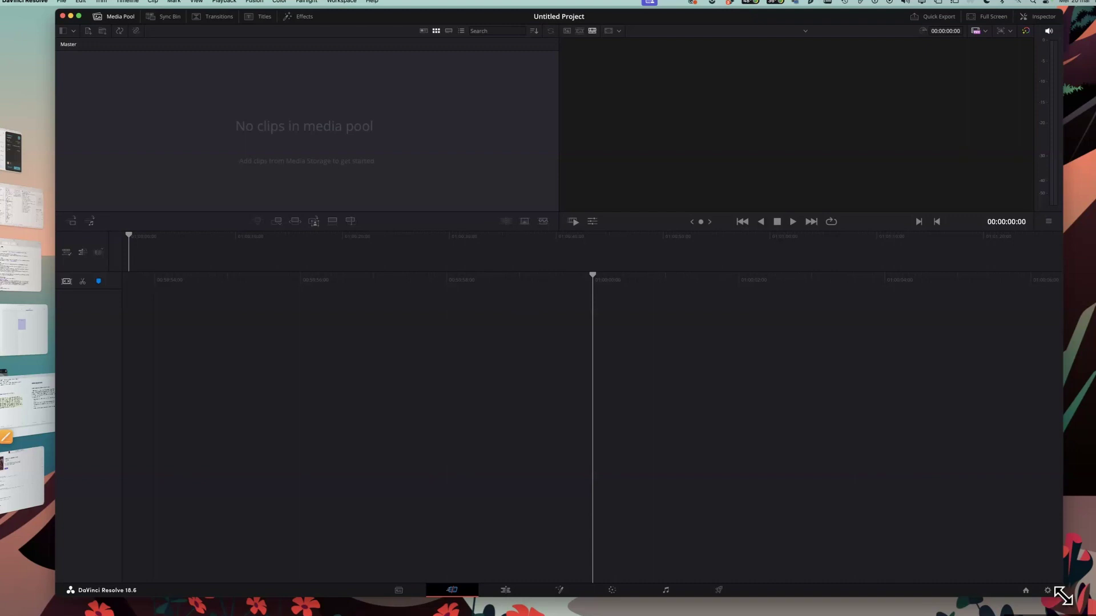
drag(1063, 598, 1071, 609)
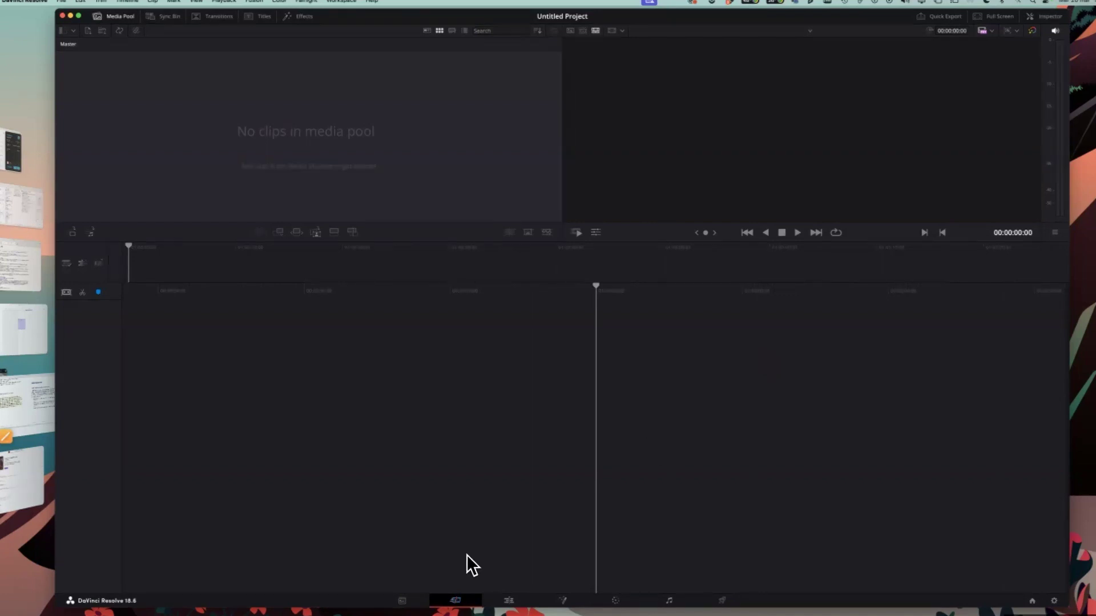
- Look through the Edit, Media, Cut, Fusion, Color, Fairlight and Deliver pages of the empty project
click(507, 601)
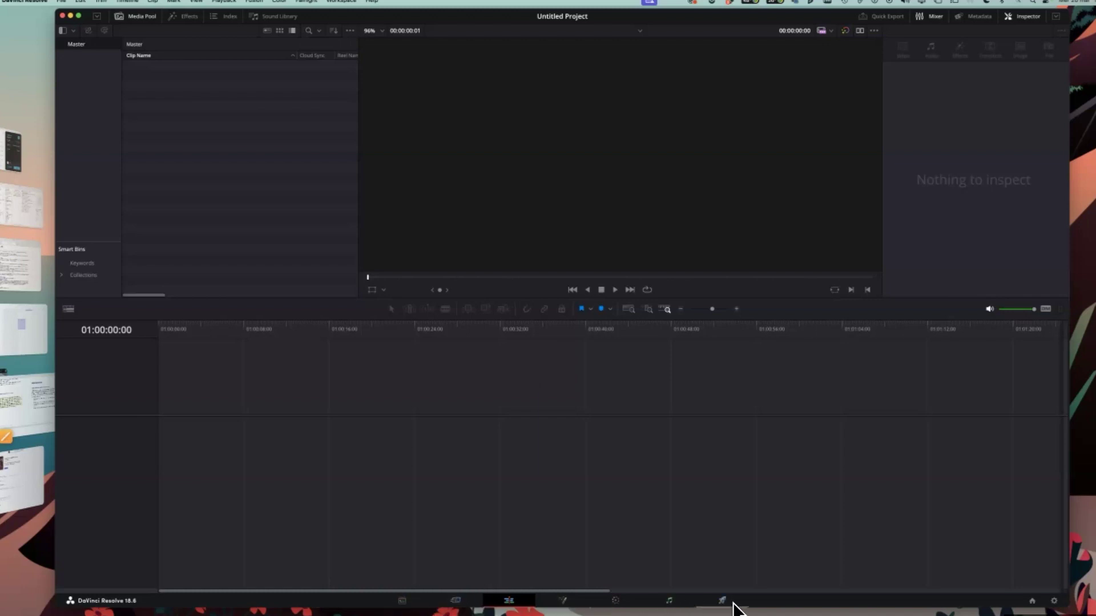
click(403, 603)
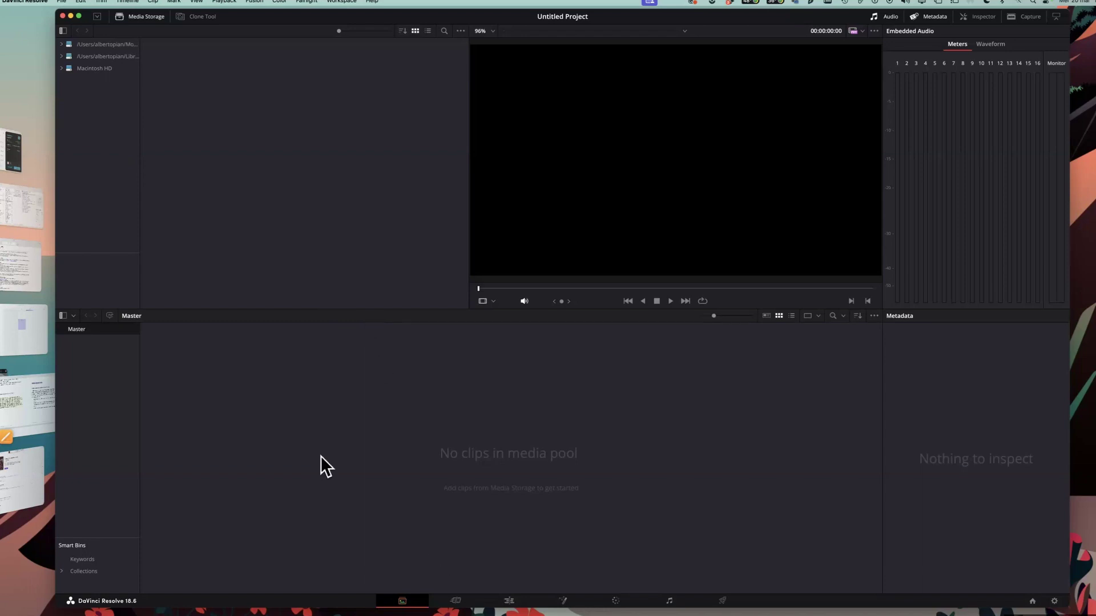
click(455, 602)
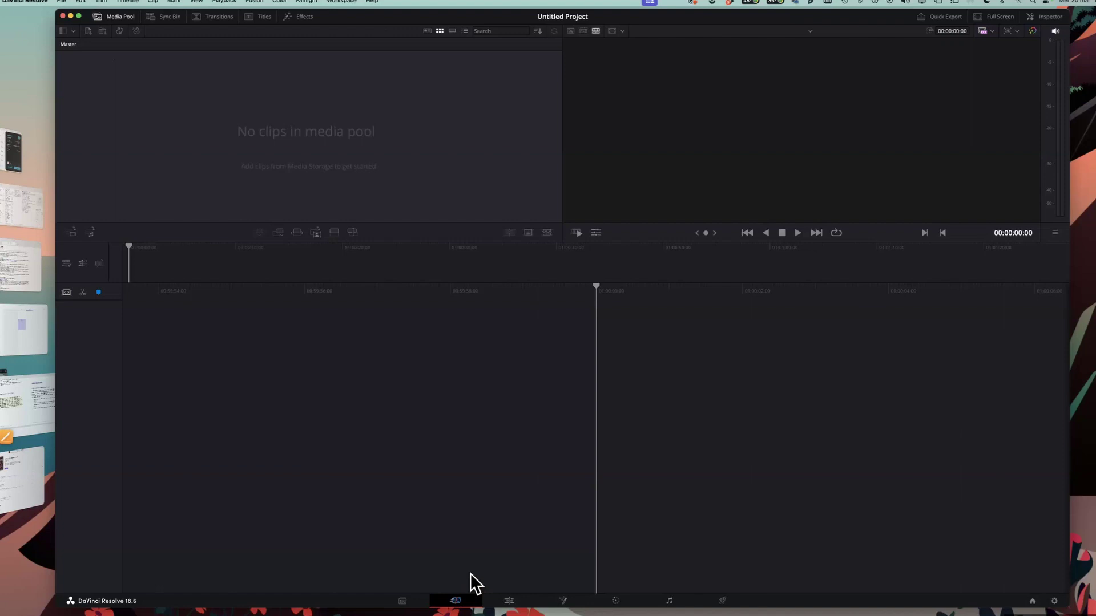
click(508, 601)
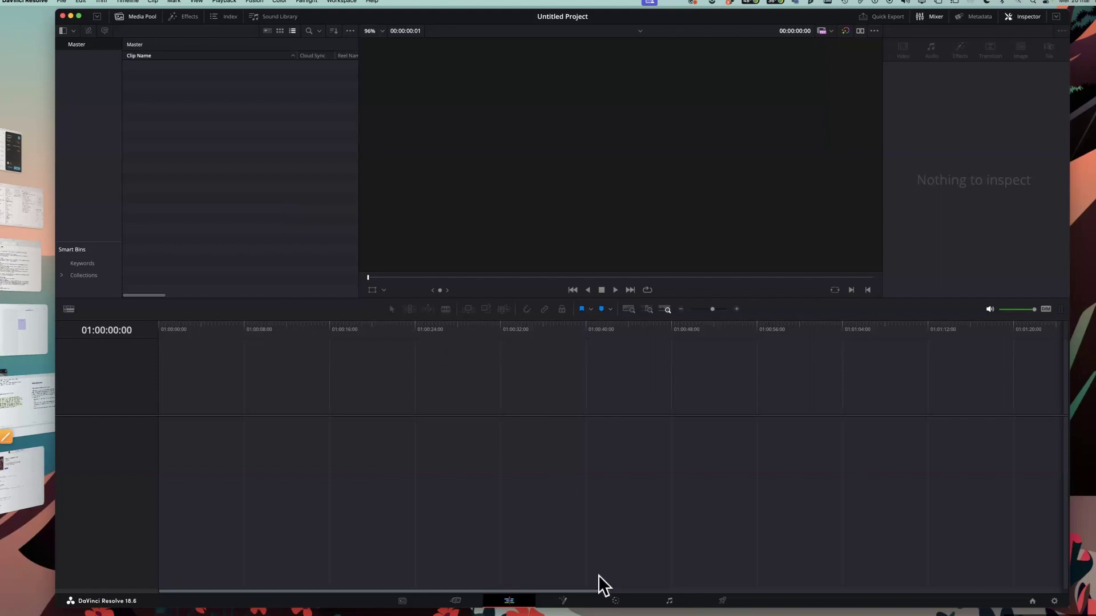
click(564, 602)
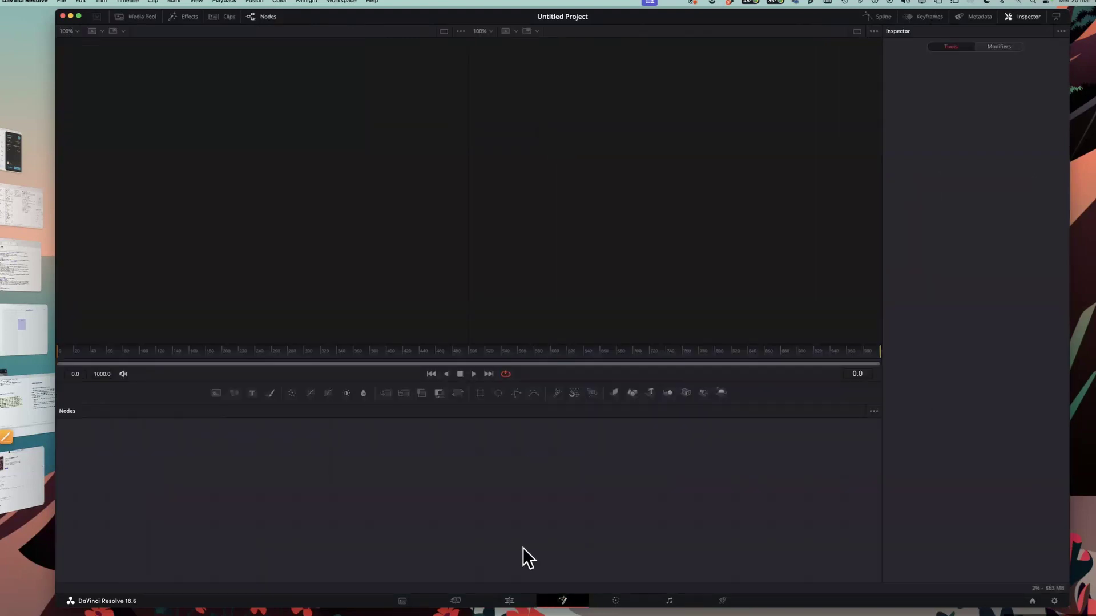
click(616, 600)
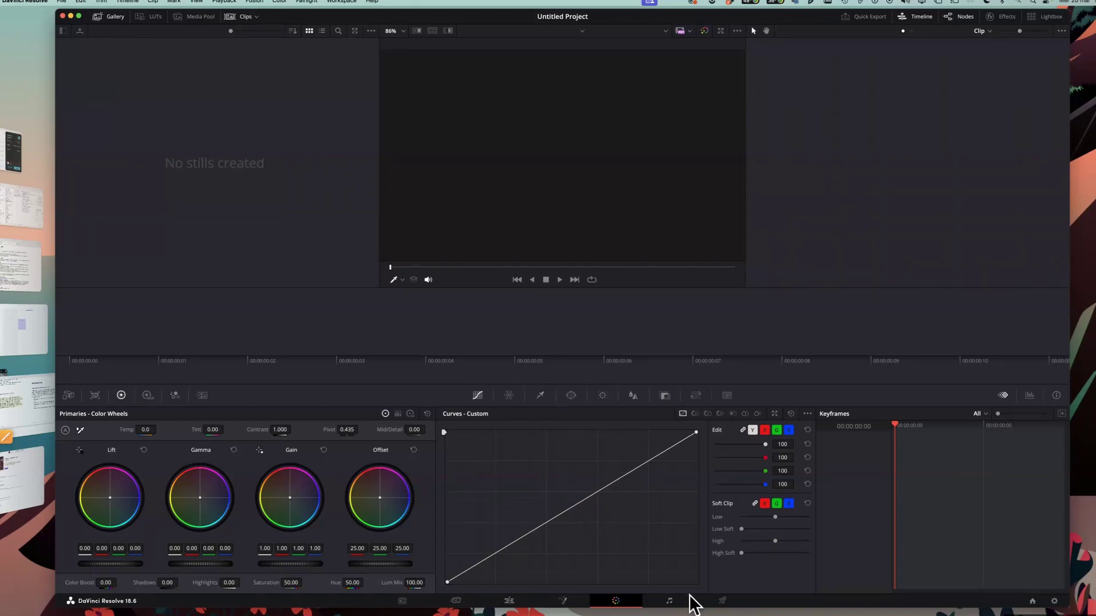
click(670, 601)
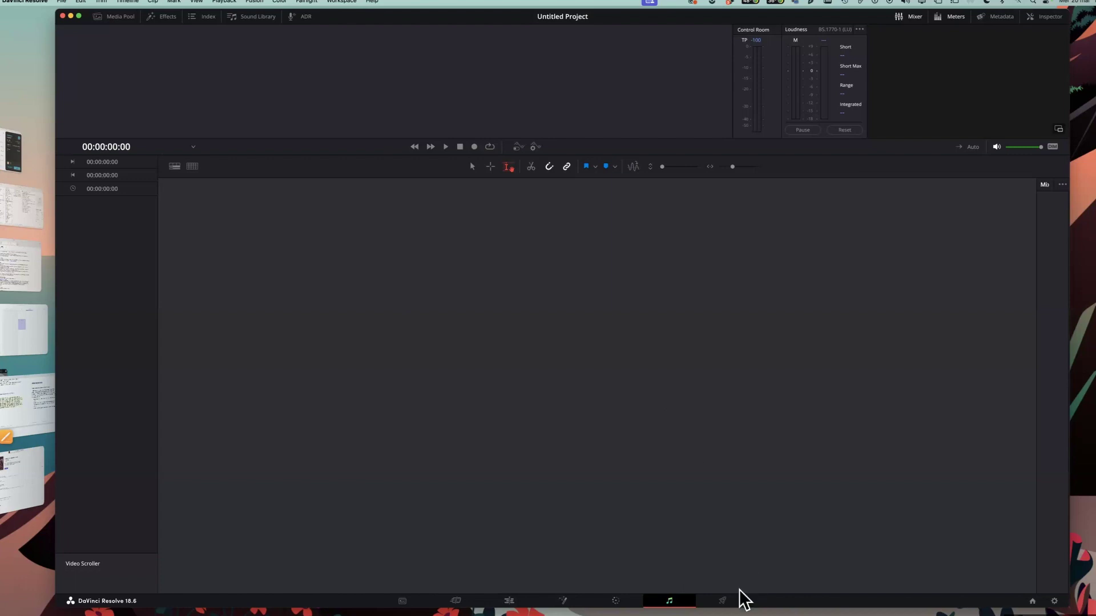
click(723, 600)
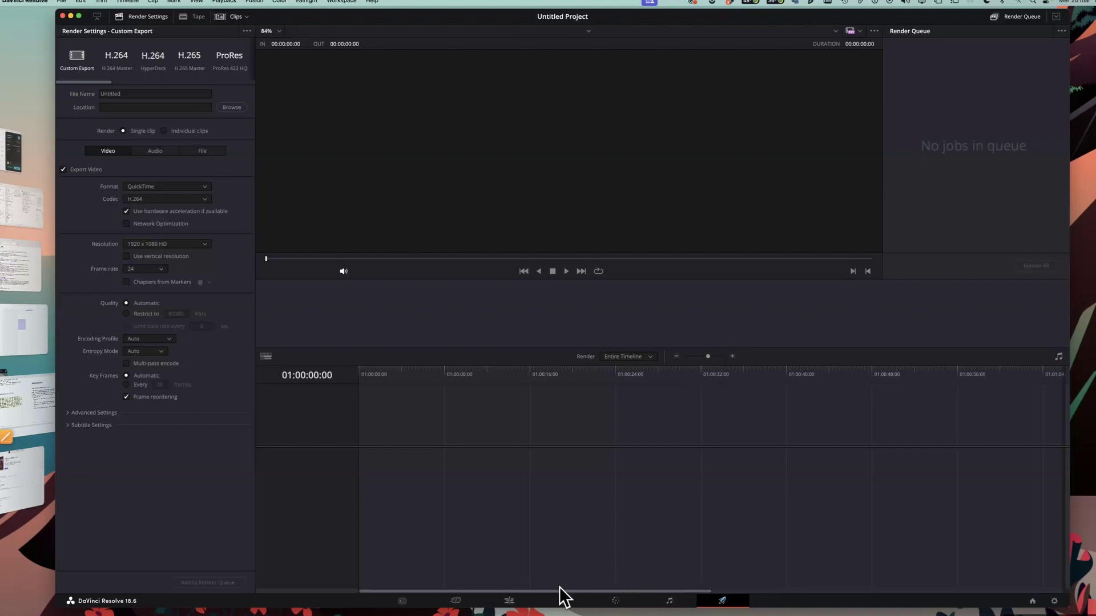
- Revisit the Edit, Fairlight and Deliver pages to compare their workspaces, ending on the Edit page
click(509, 603)
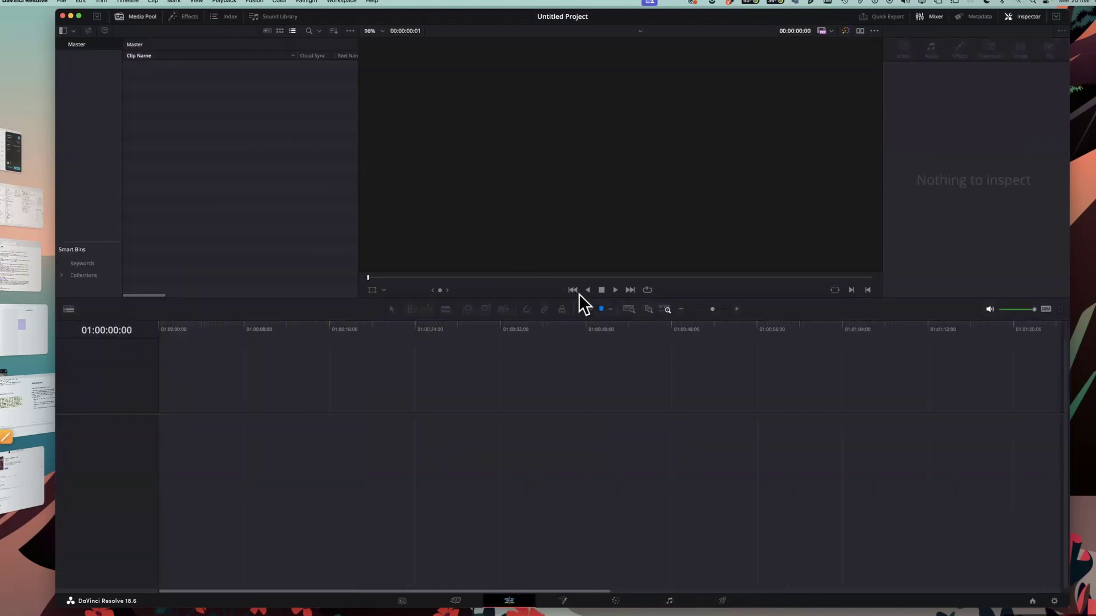
click(670, 603)
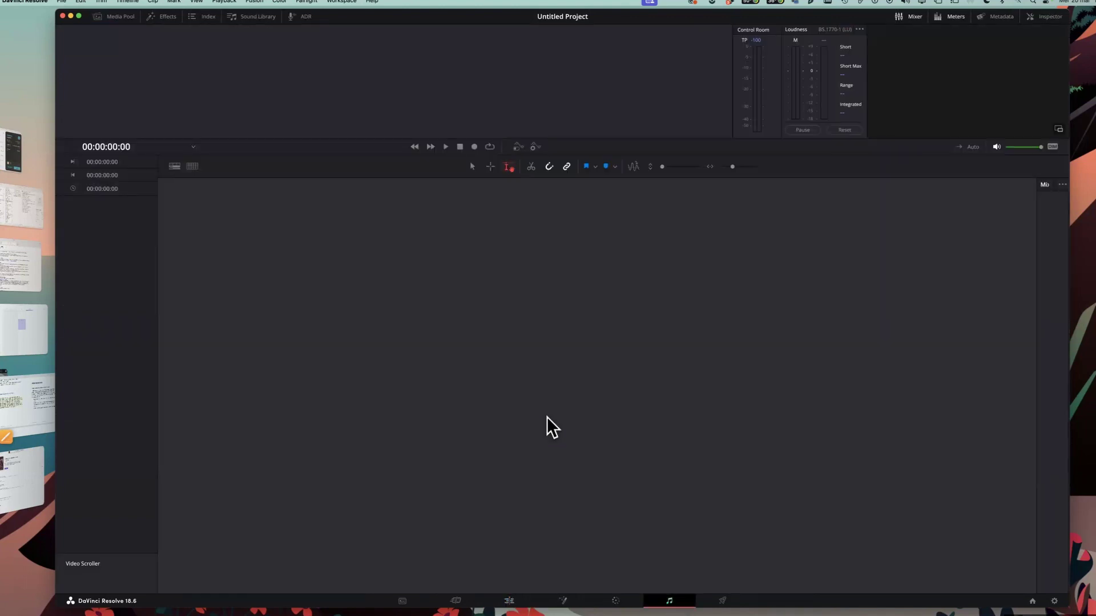
click(723, 602)
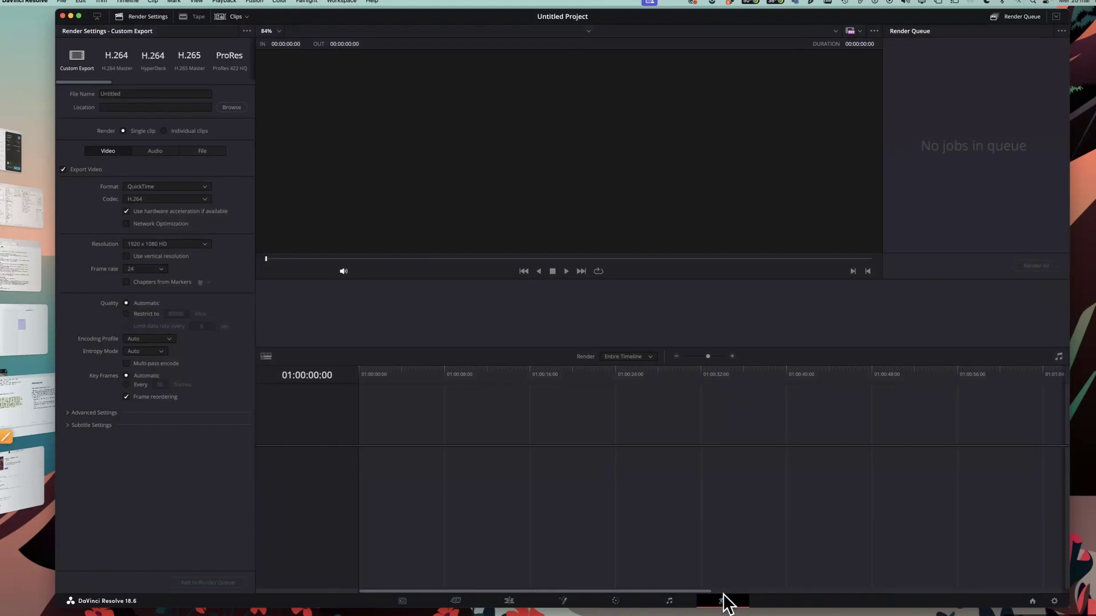
click(509, 602)
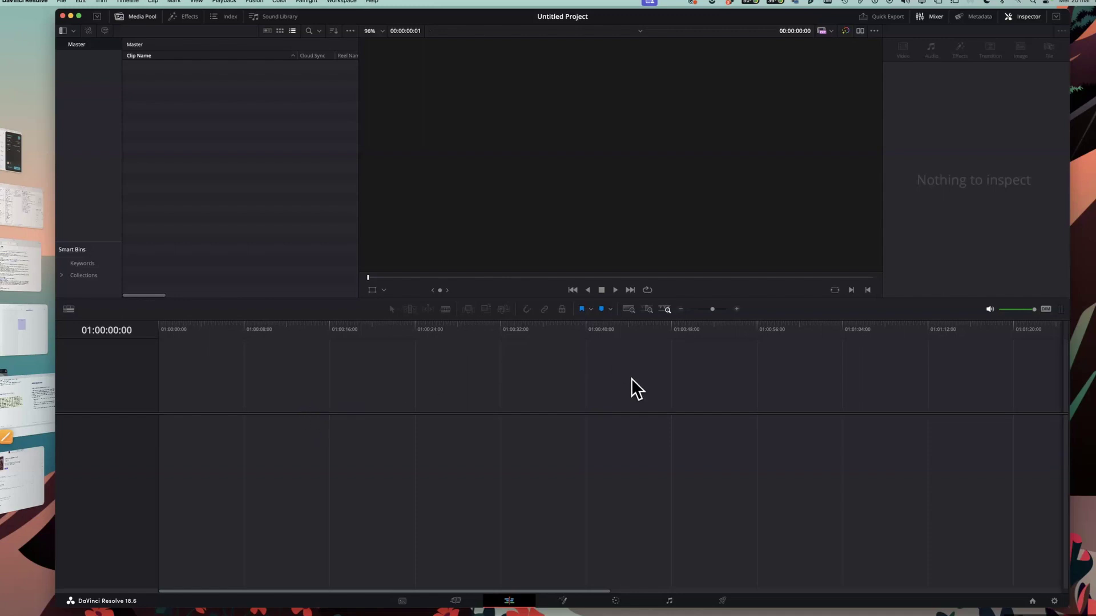
click(671, 602)
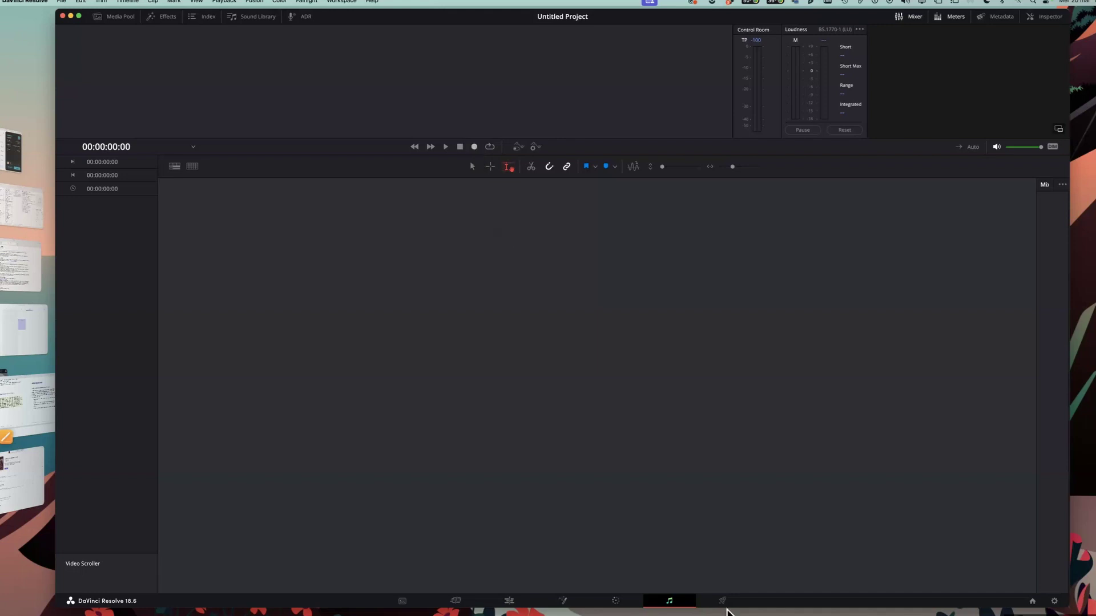
click(509, 601)
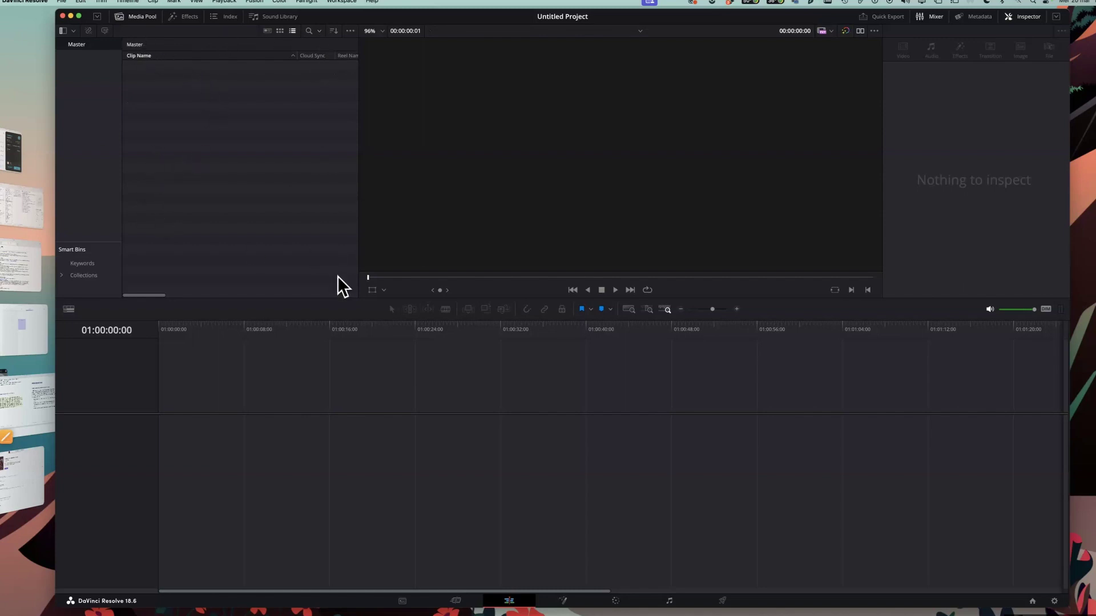
right_click(176, 124)
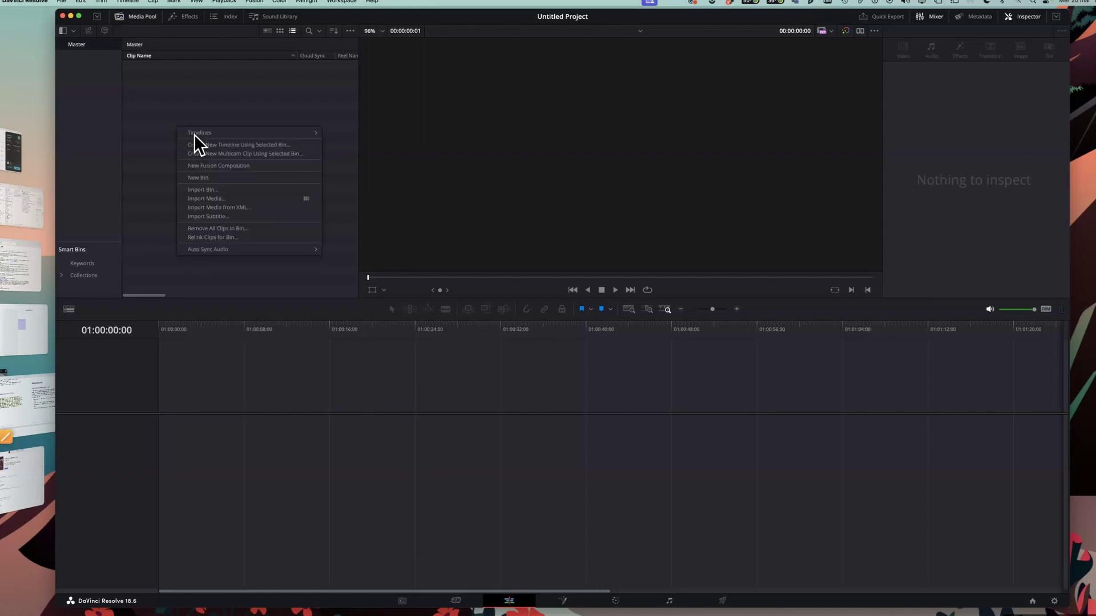
mouse_move(194, 135)
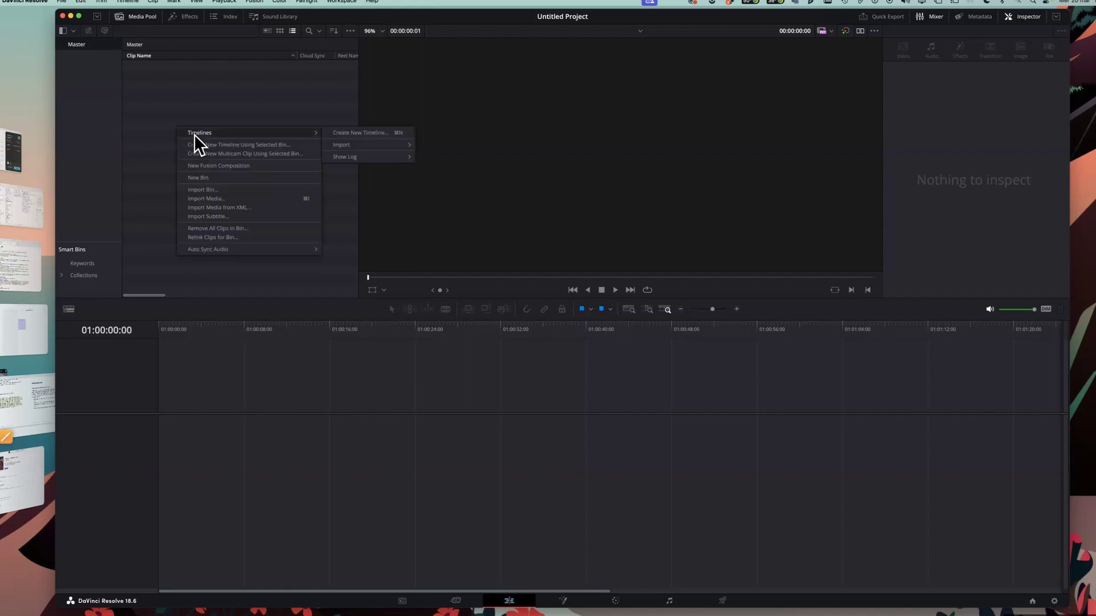
click(369, 135)
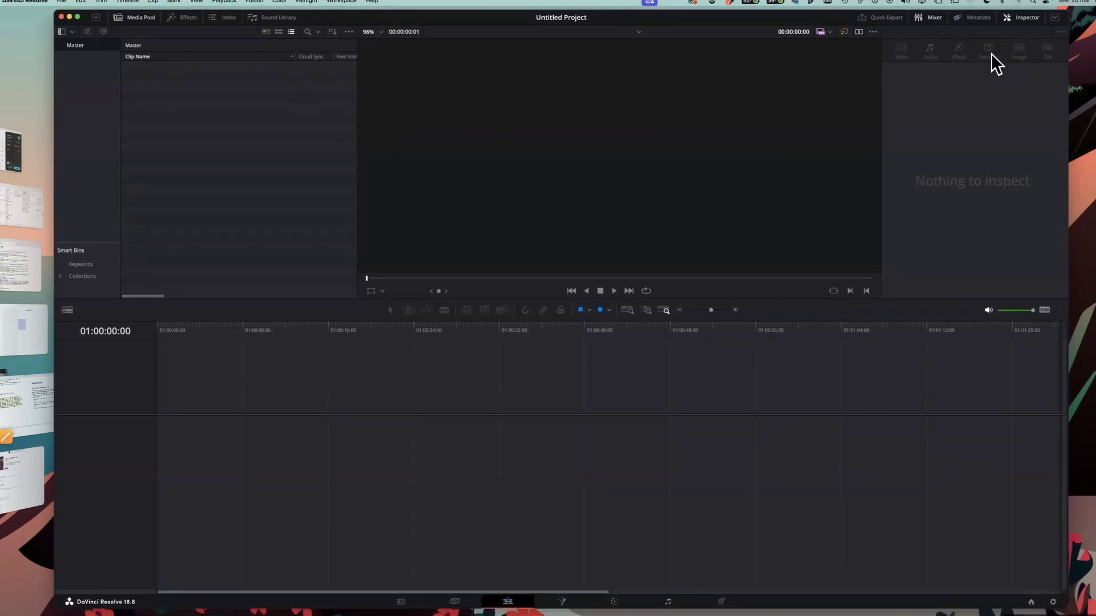
- Create a new empty timeline named "Epsiodio 1" in the Master bin
right_click(191, 90)
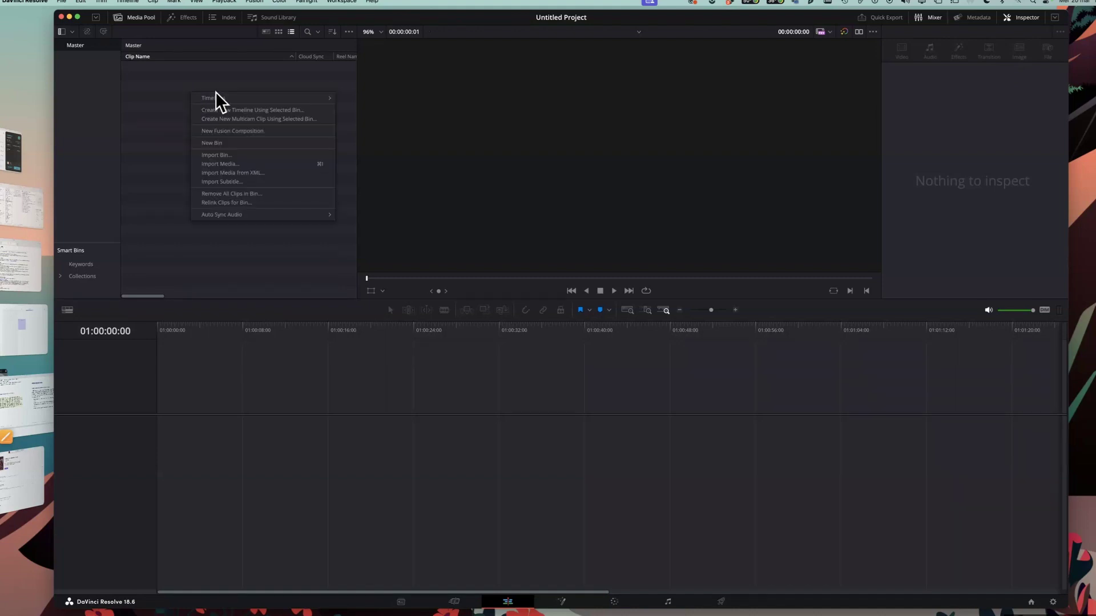
mouse_move(280, 99)
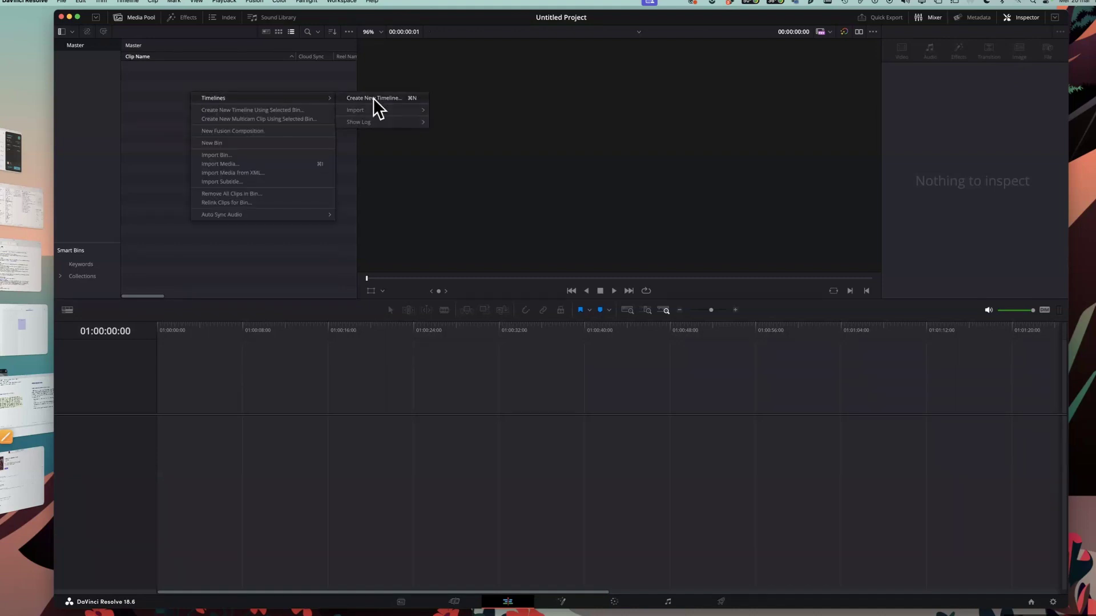
click(372, 98)
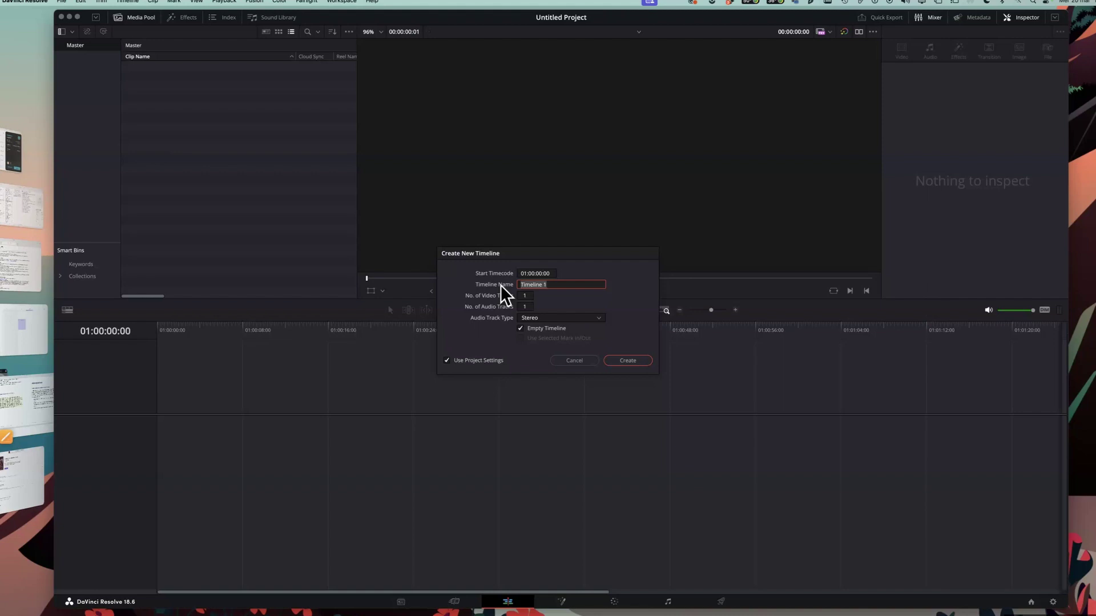
text(Epsiodio 1)
click(624, 362)
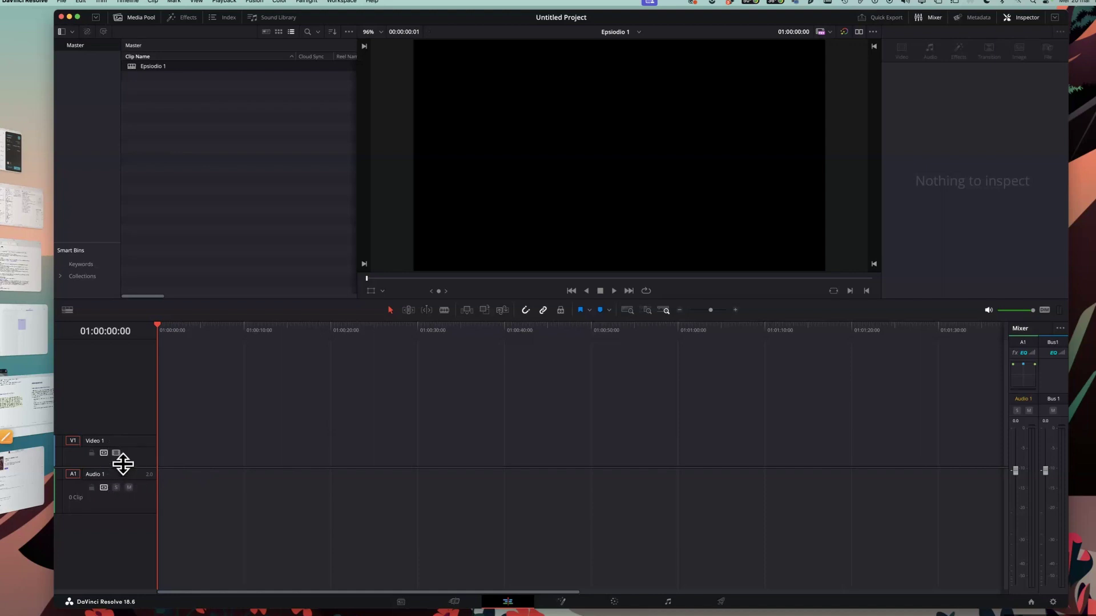
- Enlarge the audio area of the timeline and rename the first audio track with the speaker's first name
drag(122, 467, 123, 375)
click(100, 384)
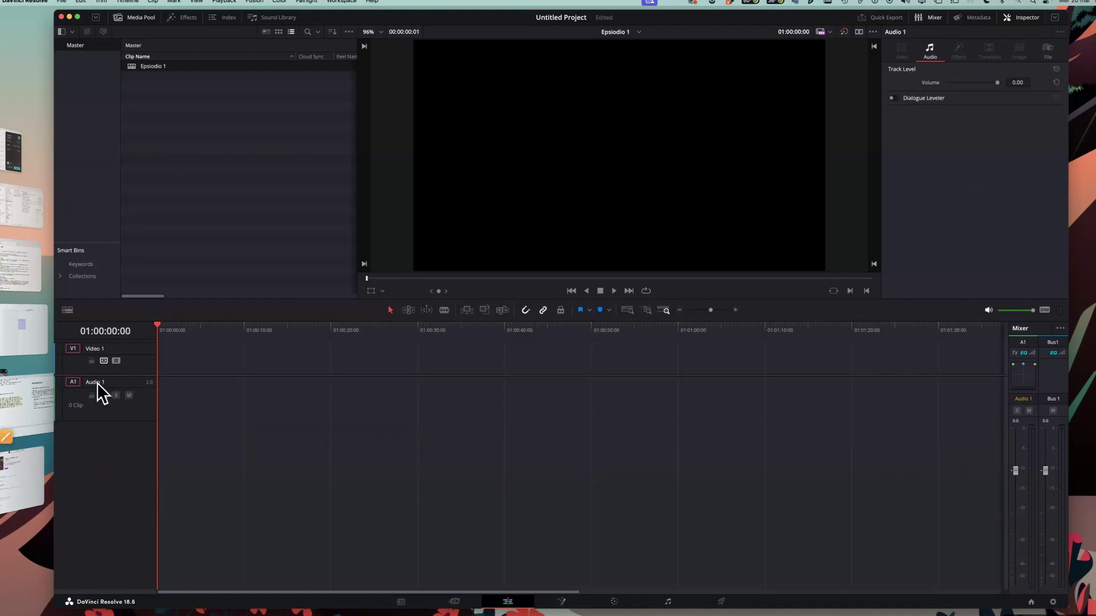
double_click(97, 382)
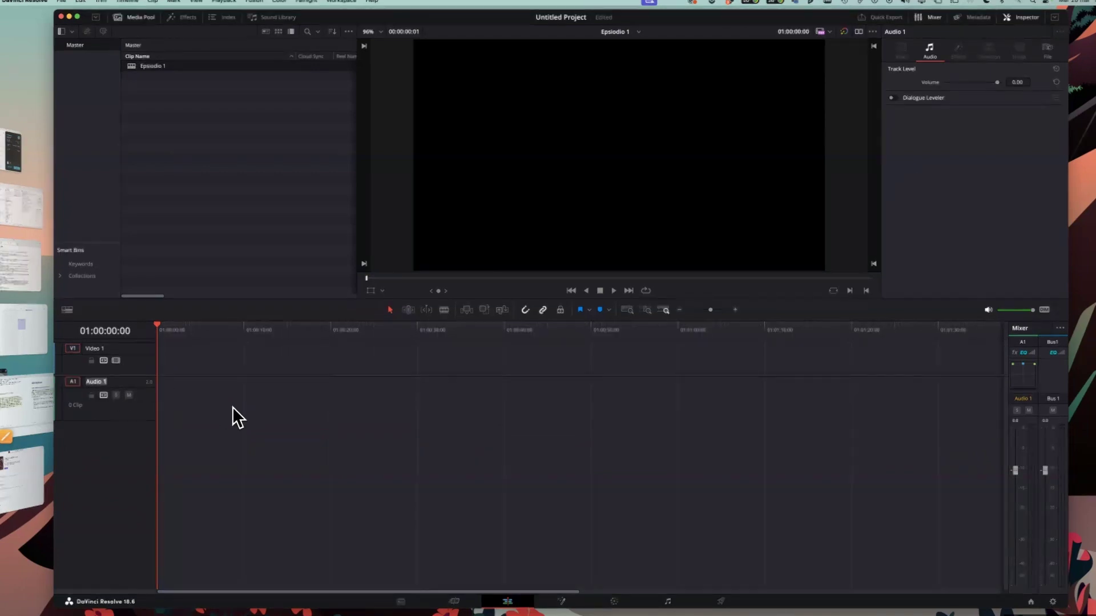
text(Alberto)
click(107, 458)
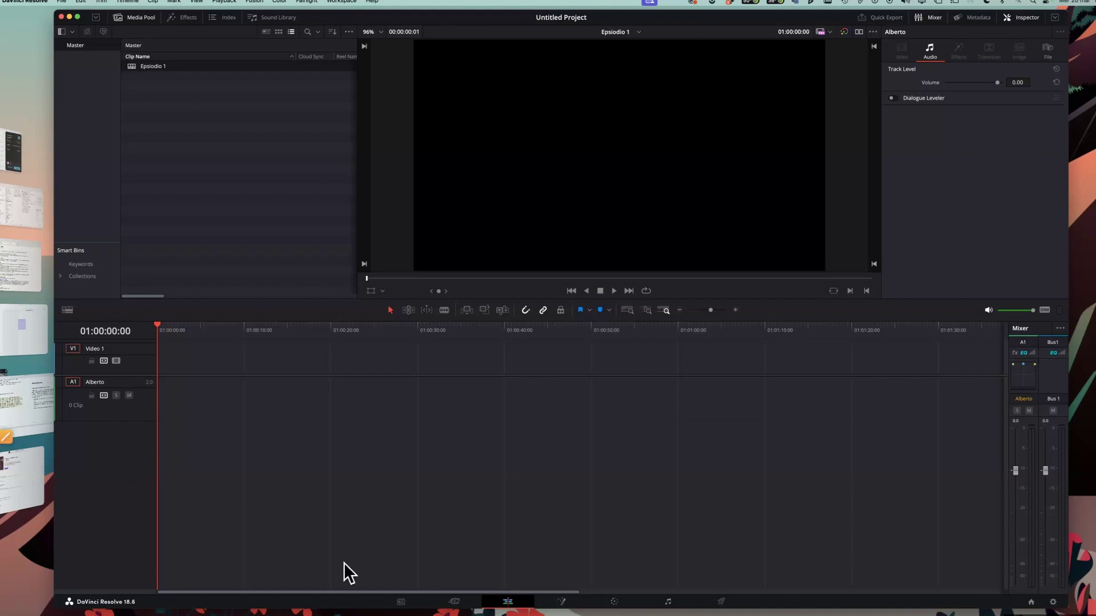
- View the timeline's audio track and mixer on the Fairlight page with the window shifted, and return to the Edit page
click(668, 603)
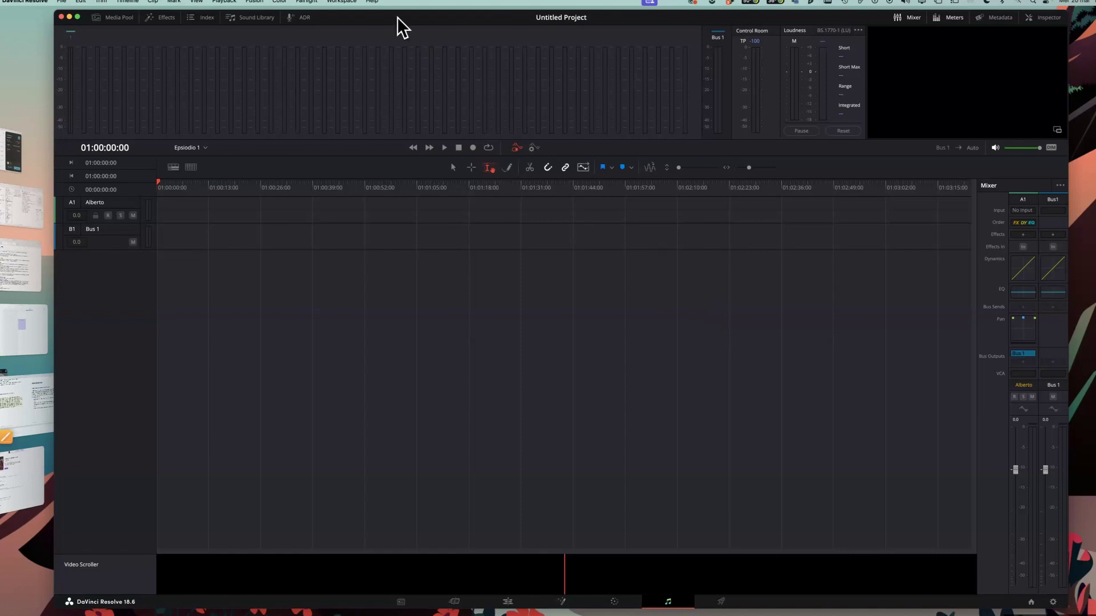
drag(383, 22, 361, 20)
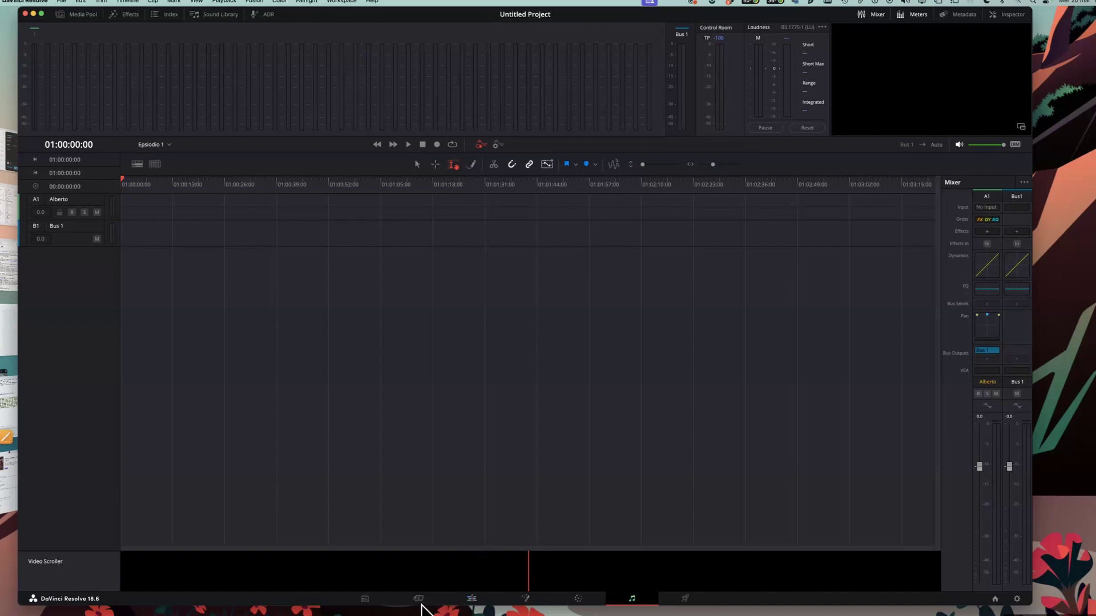
click(469, 600)
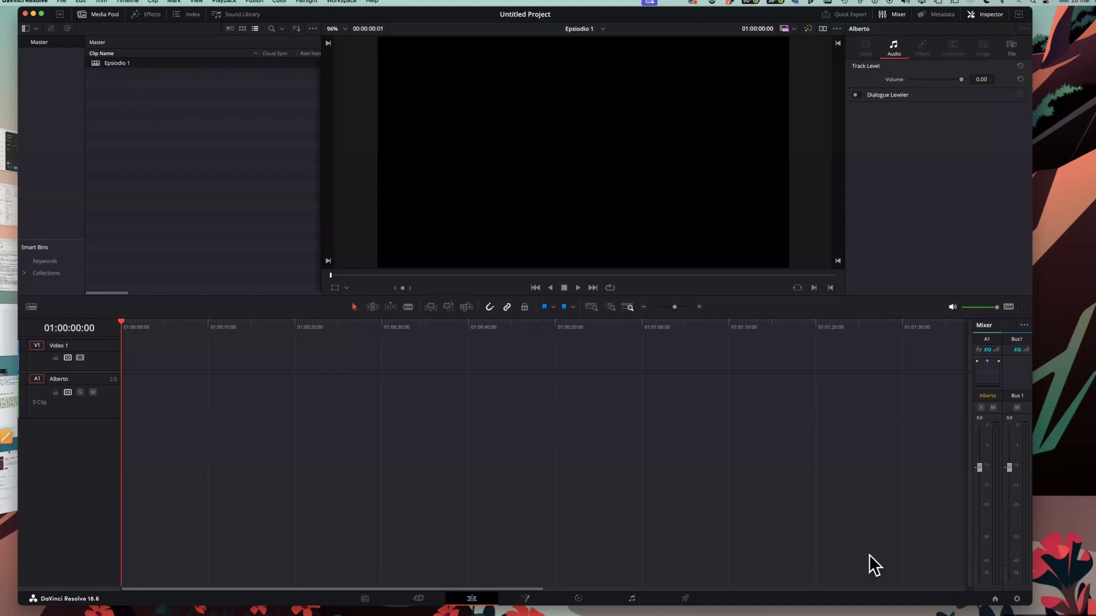
- Open the project's capture and playback settings and keep the capture mode on Video and audio
click(1016, 599)
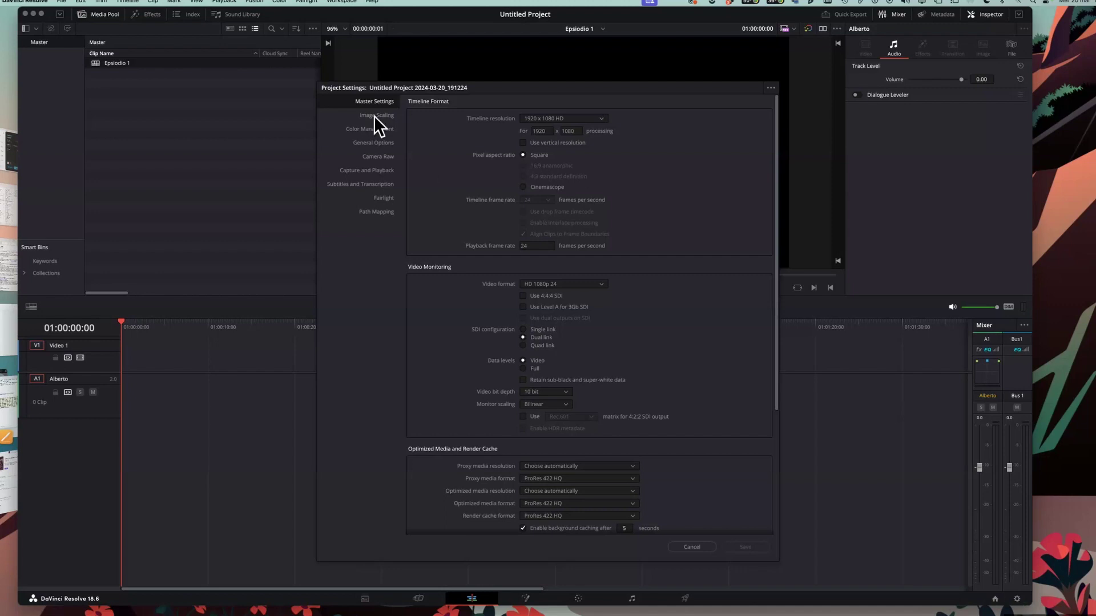
click(372, 171)
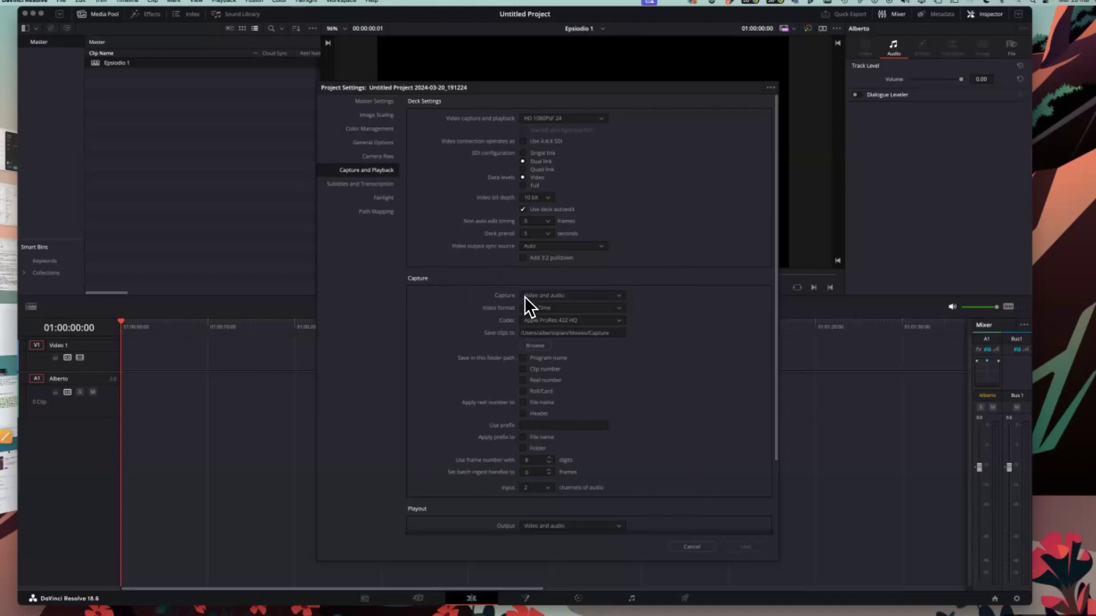
click(573, 295)
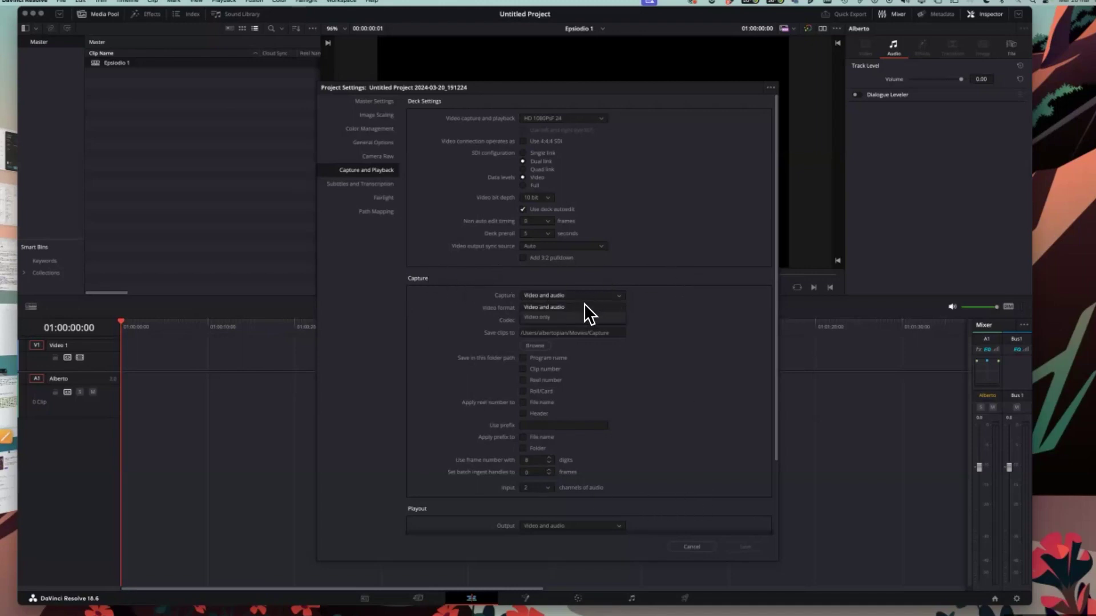
click(568, 296)
- Set captured clips to save to a new Desktop folder named "Corso 26 audio registrazioni" and save the project settings
click(535, 346)
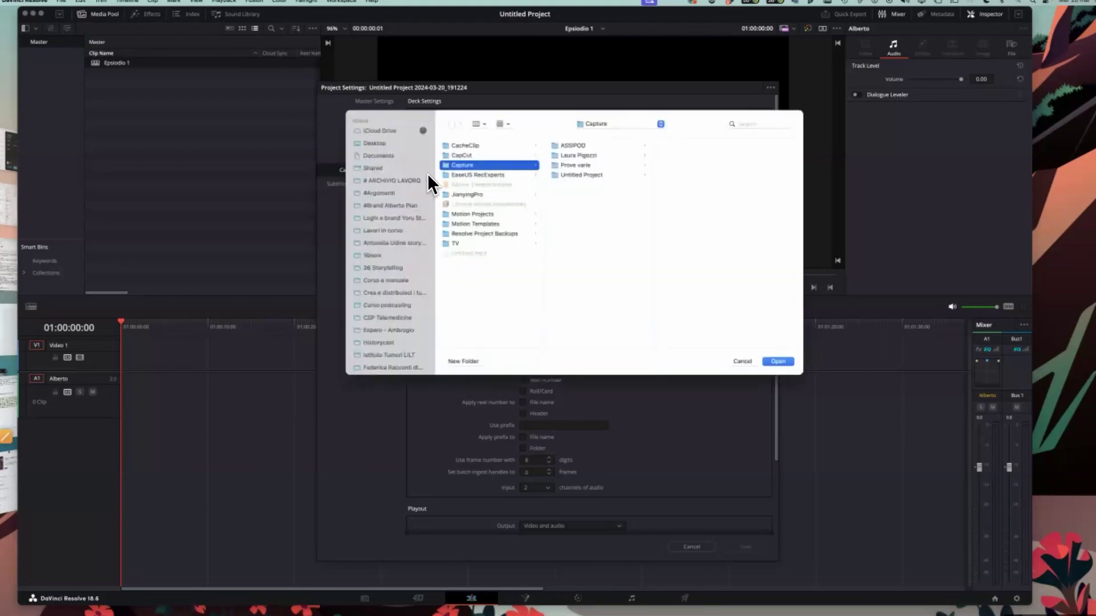
click(392, 141)
click(468, 359)
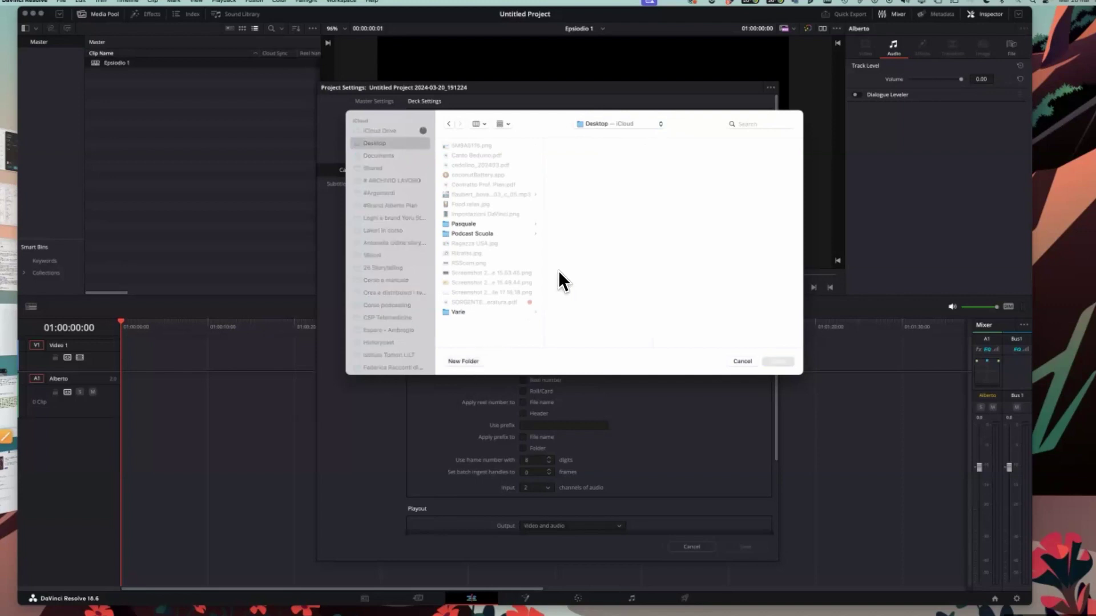
text(Cor)
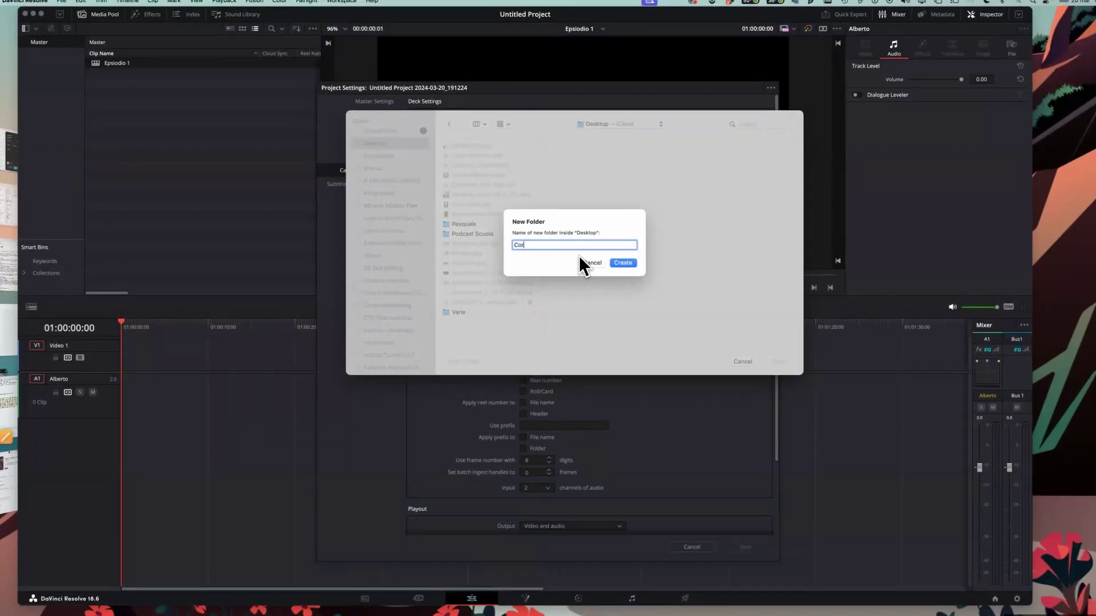
text(so 26 audio registrazioni)
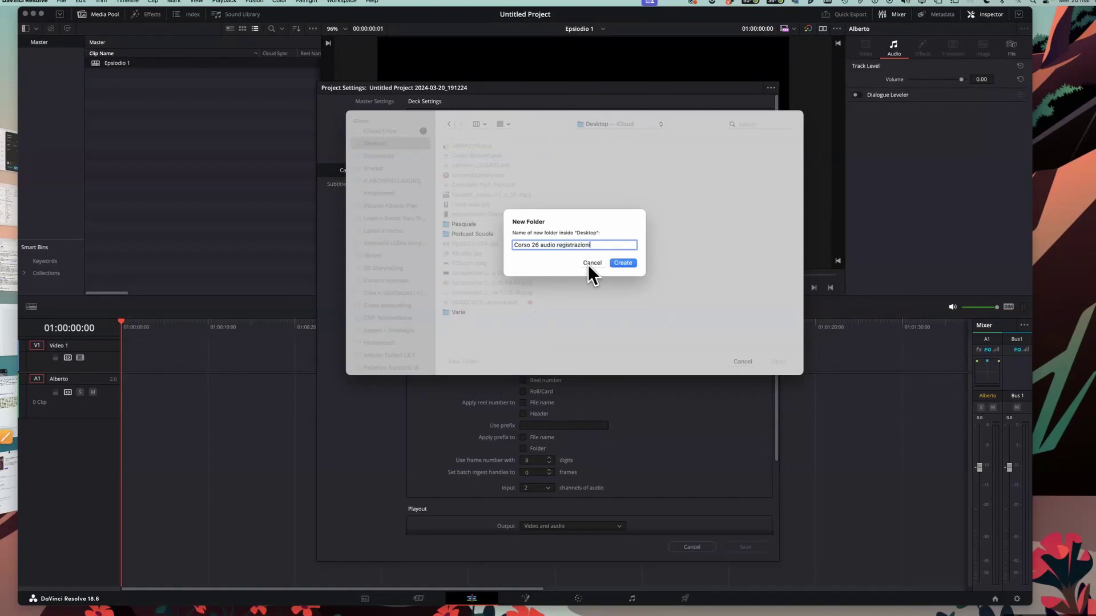
click(622, 263)
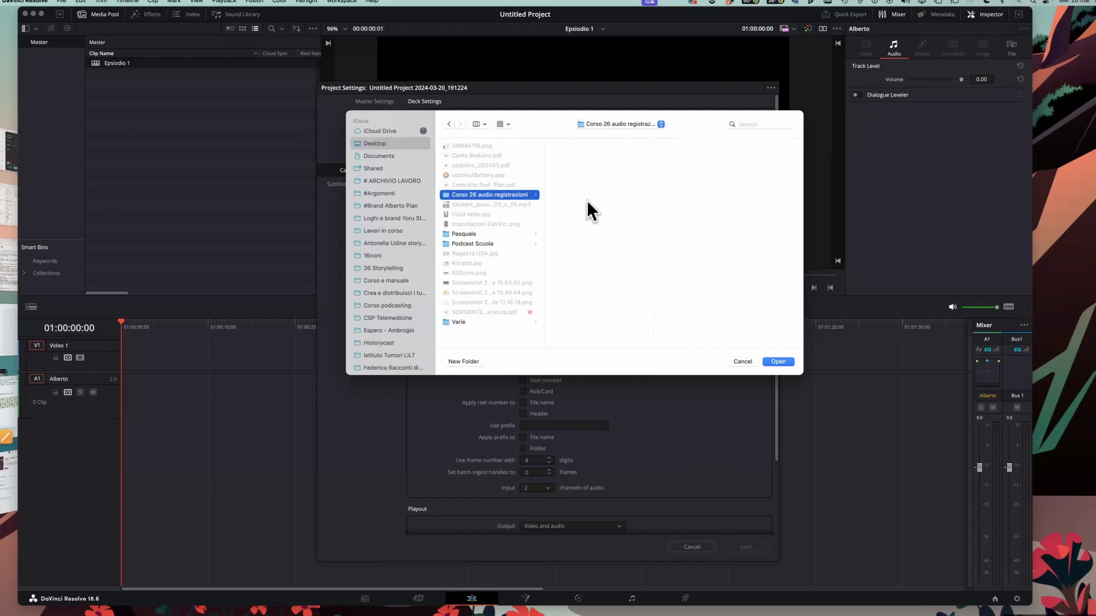
click(773, 362)
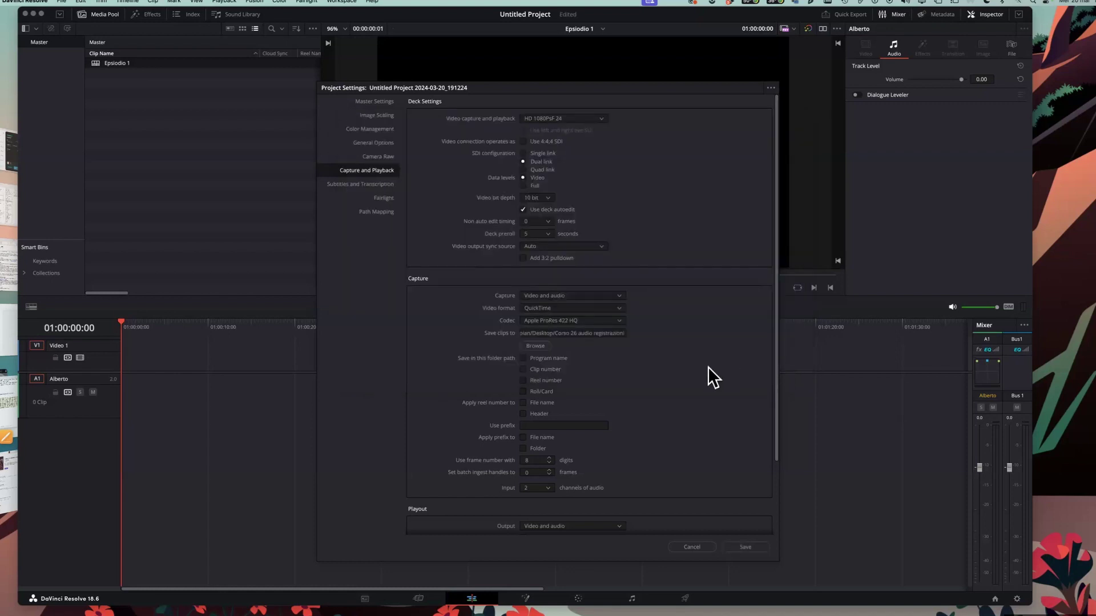
click(745, 547)
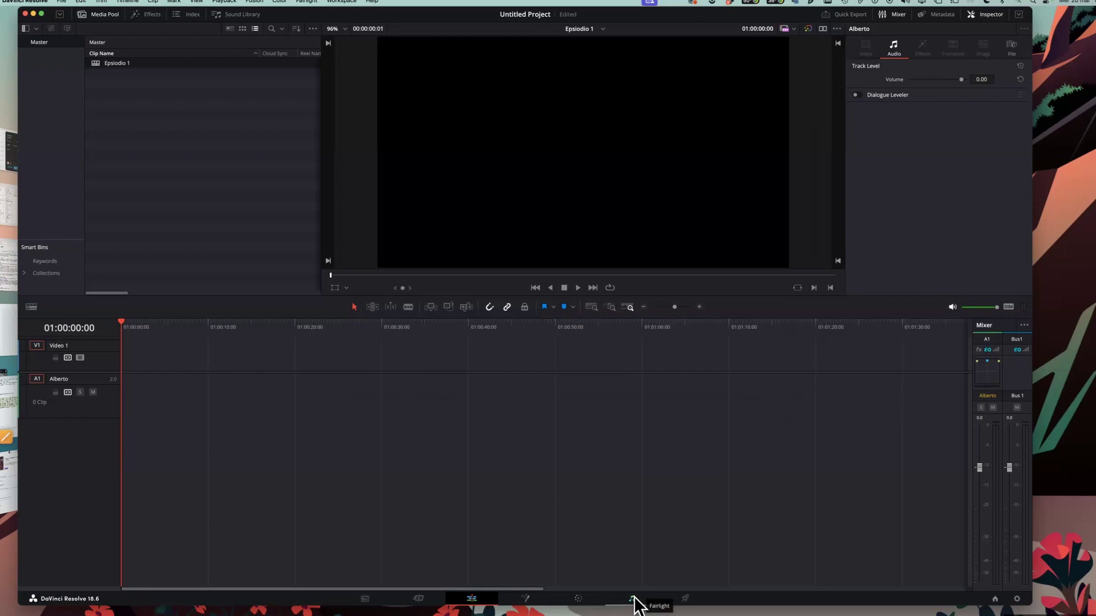
- Switch to the Fairlight page and toggle the mixer, leaving it shown with the whole window in view
click(633, 599)
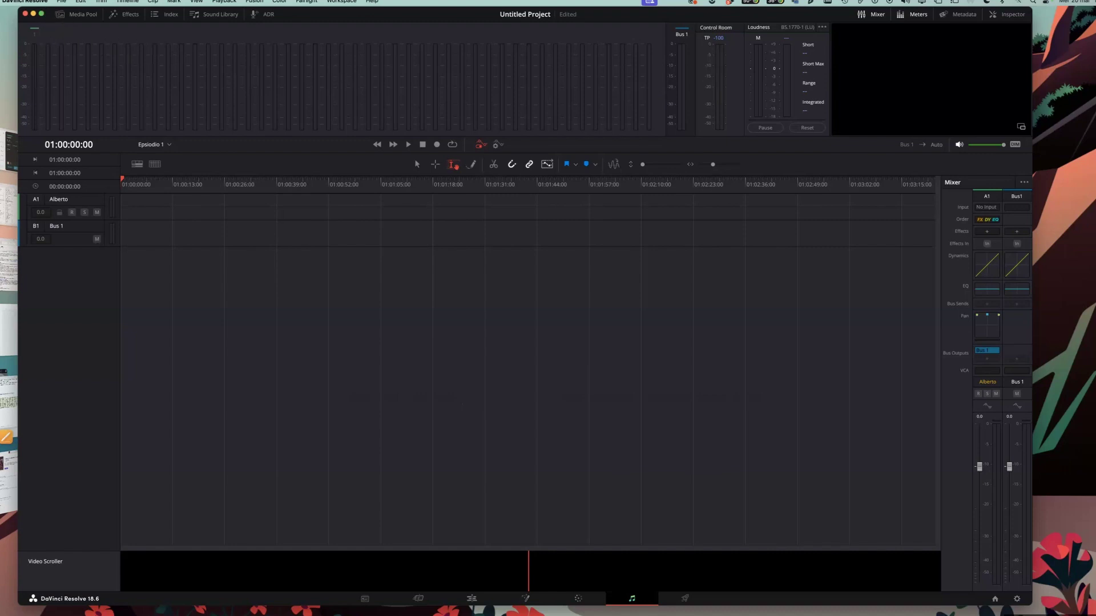
double_click(678, 11)
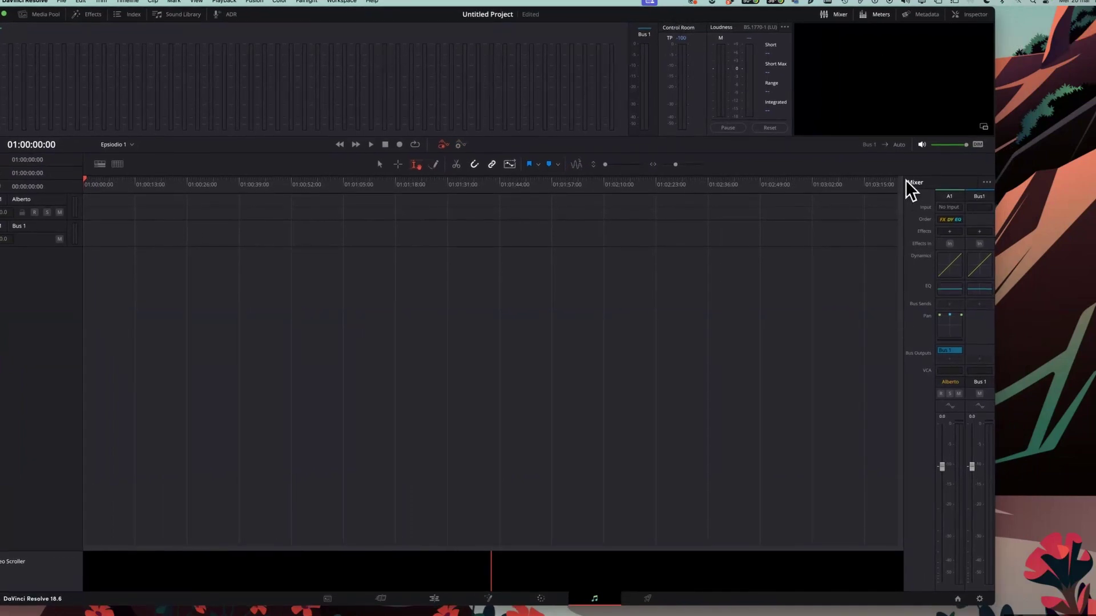
click(834, 16)
click(830, 16)
click(829, 16)
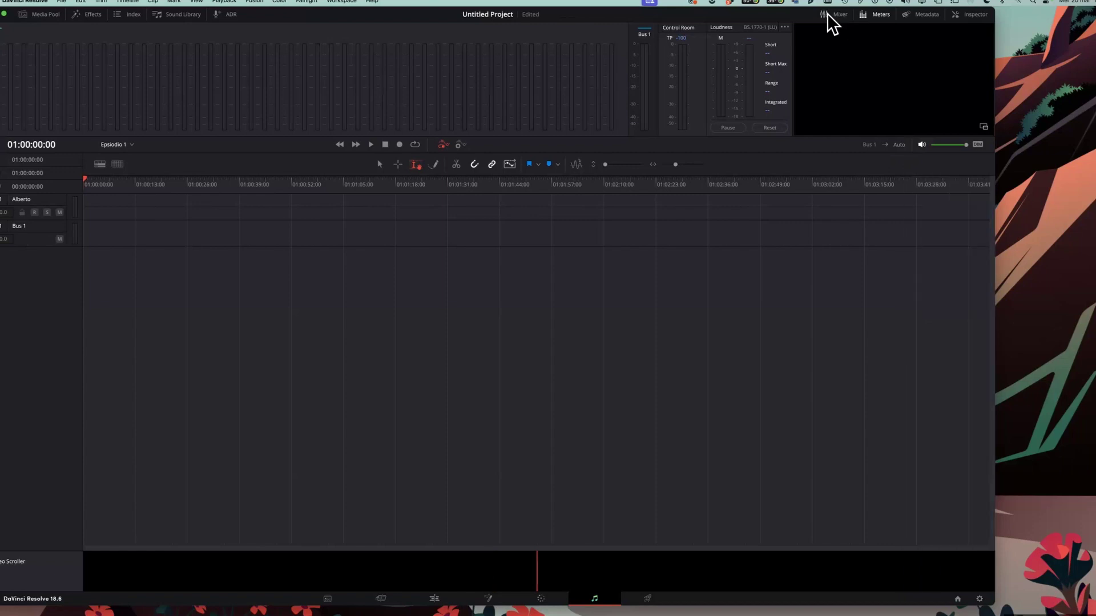
click(829, 15)
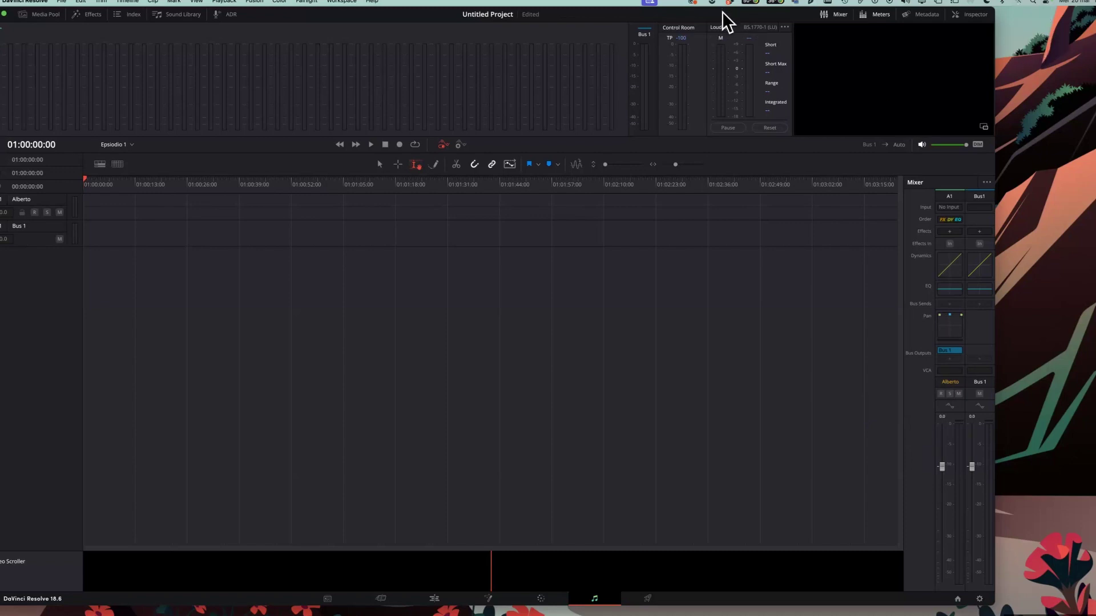
drag(723, 11, 797, 16)
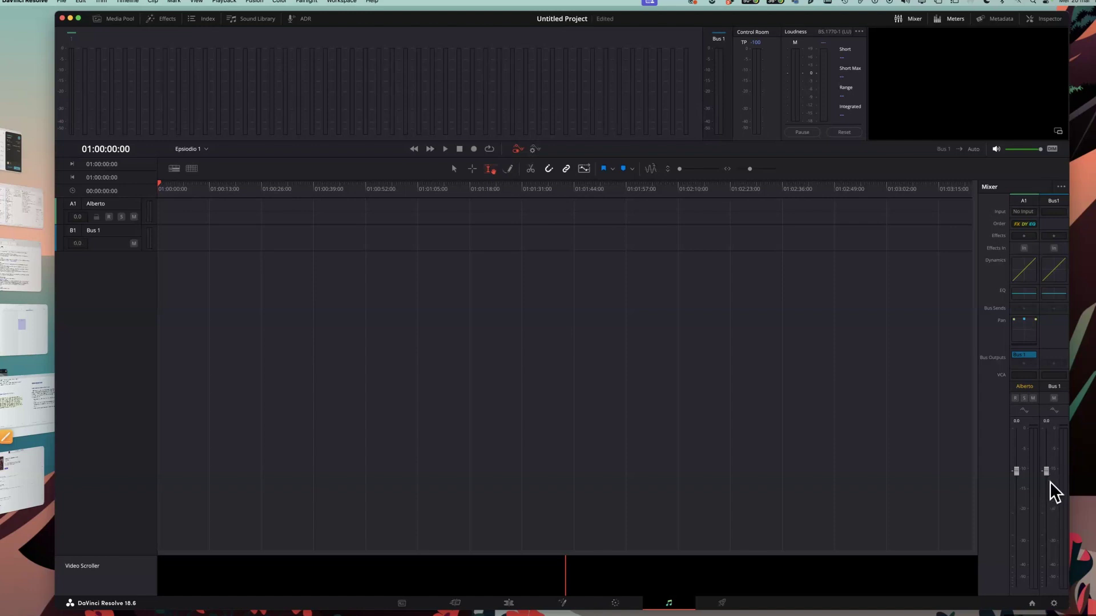
- Raise the Bus 1 fader to +0.3 and save the project
key(super+s)
drag(1047, 471, 1045, 467)
key(super+s)
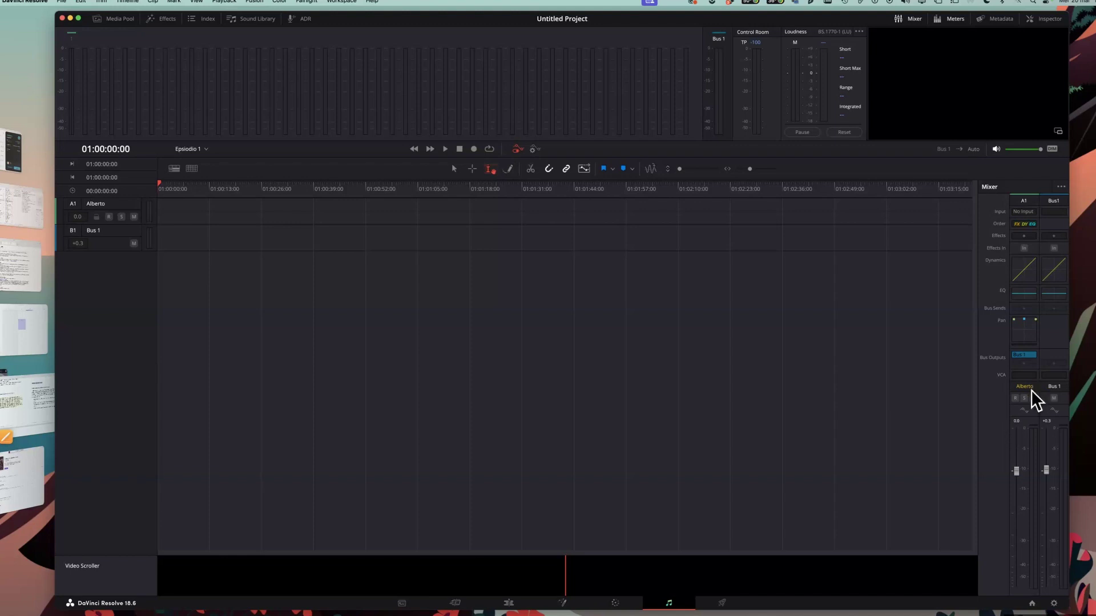
- Patch Volt 276 audio inputs 1 and 2 to the left and right inputs of track A1
click(1027, 212)
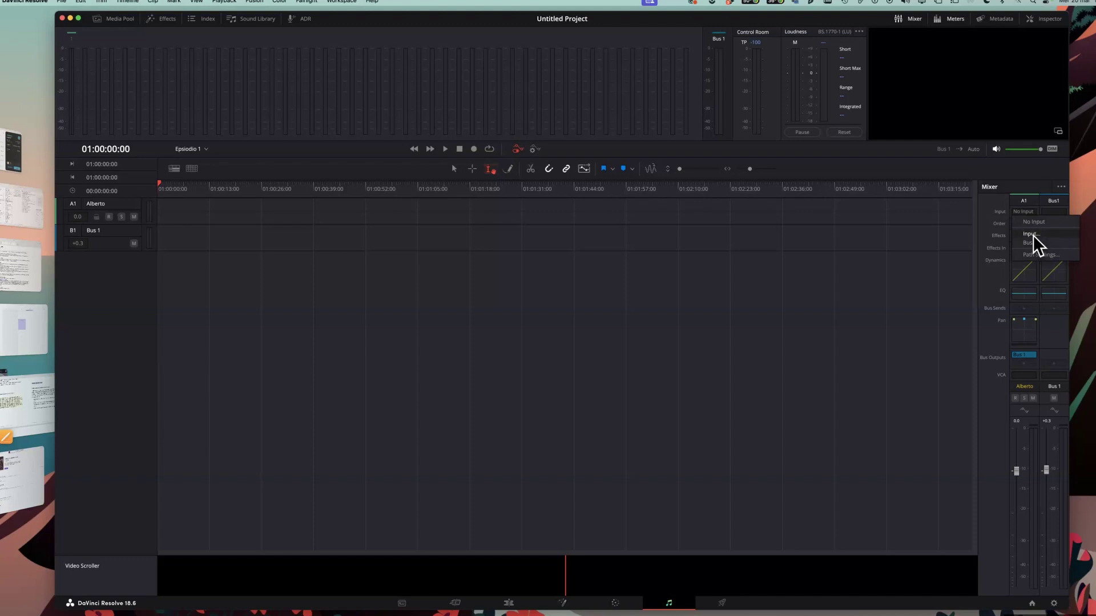
click(1033, 235)
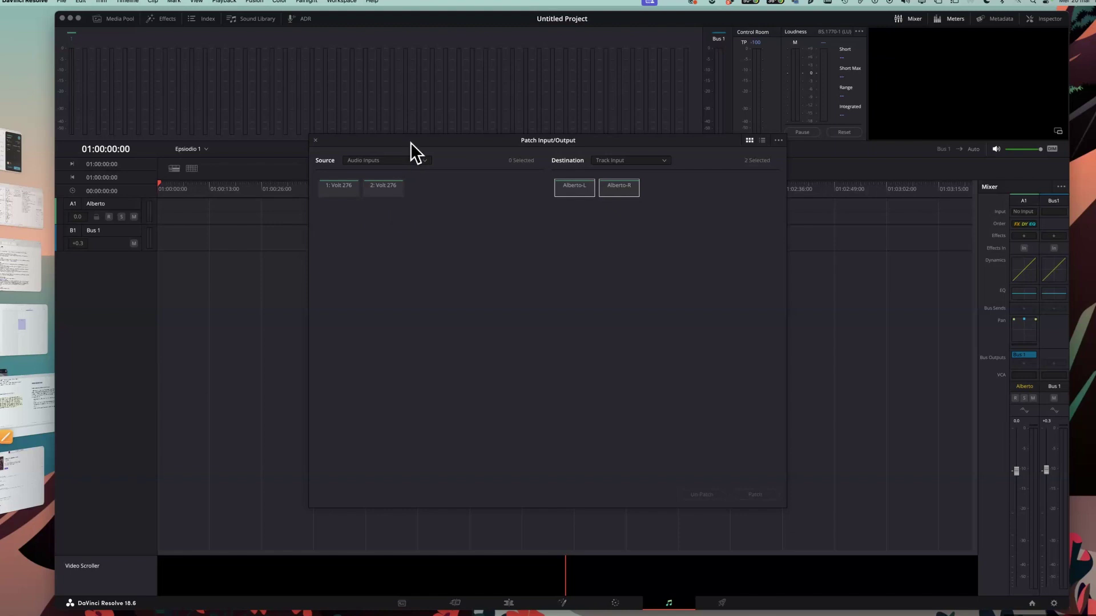
drag(410, 142, 420, 162)
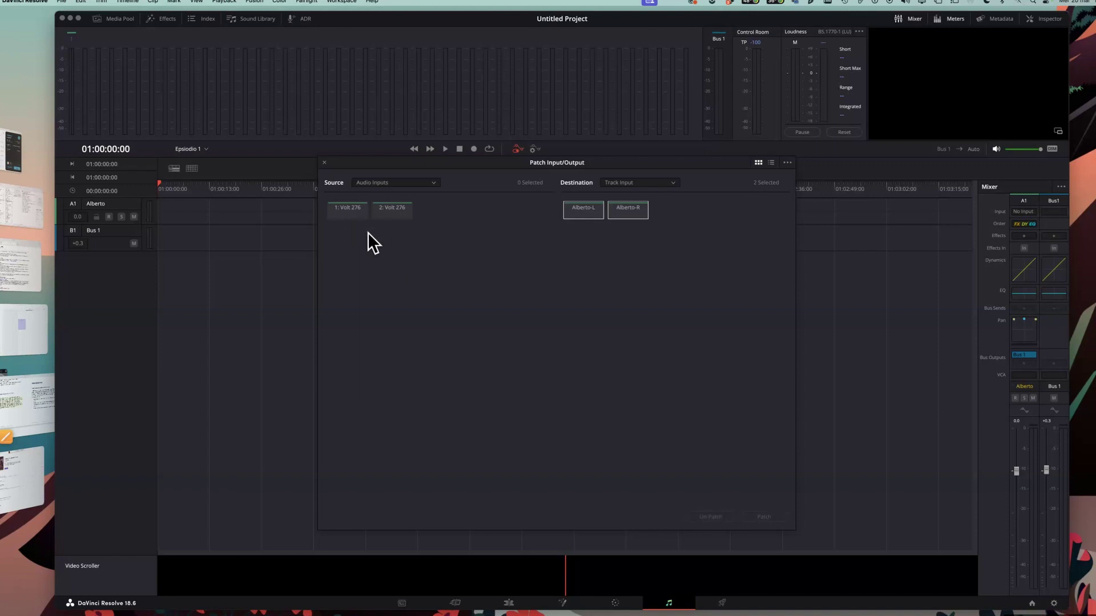
click(345, 211)
click(765, 517)
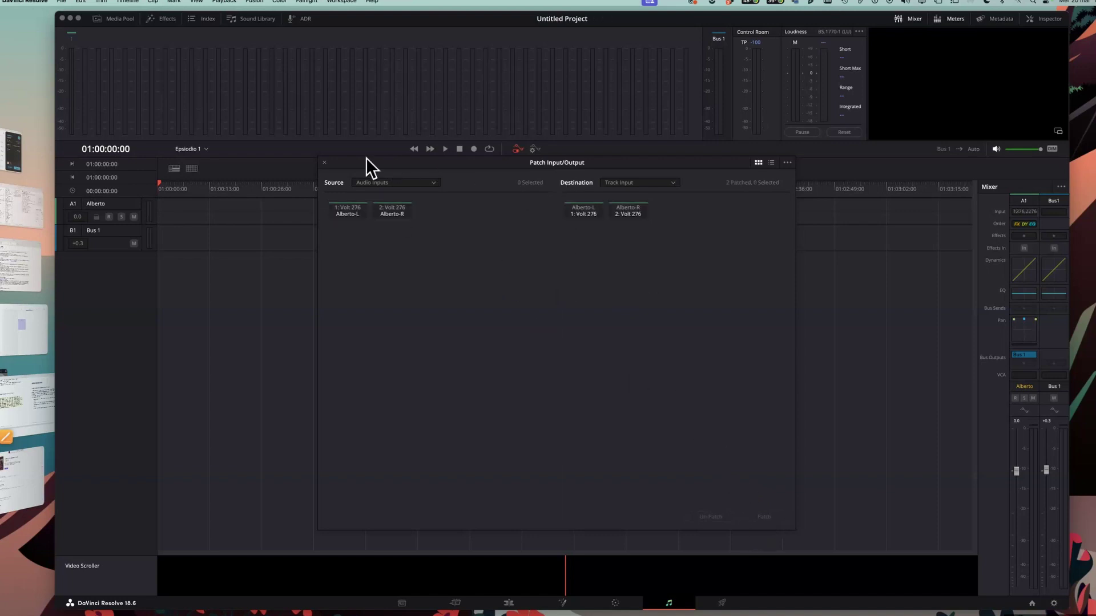
click(324, 162)
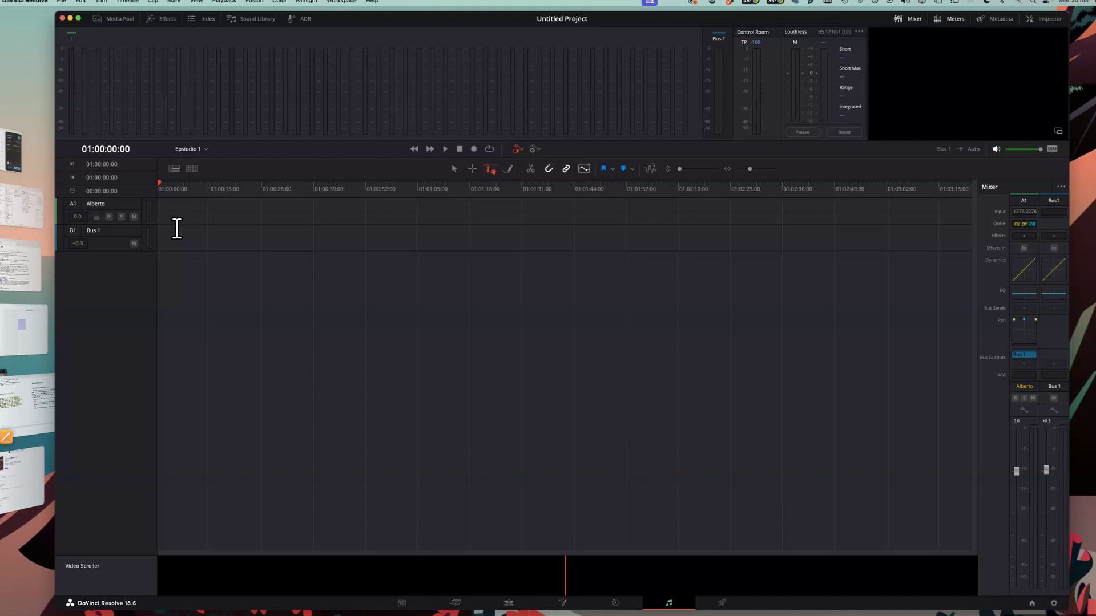
- Arm track A1 to test the input level, record about 25 seconds of audio on it, and disarm it
click(109, 216)
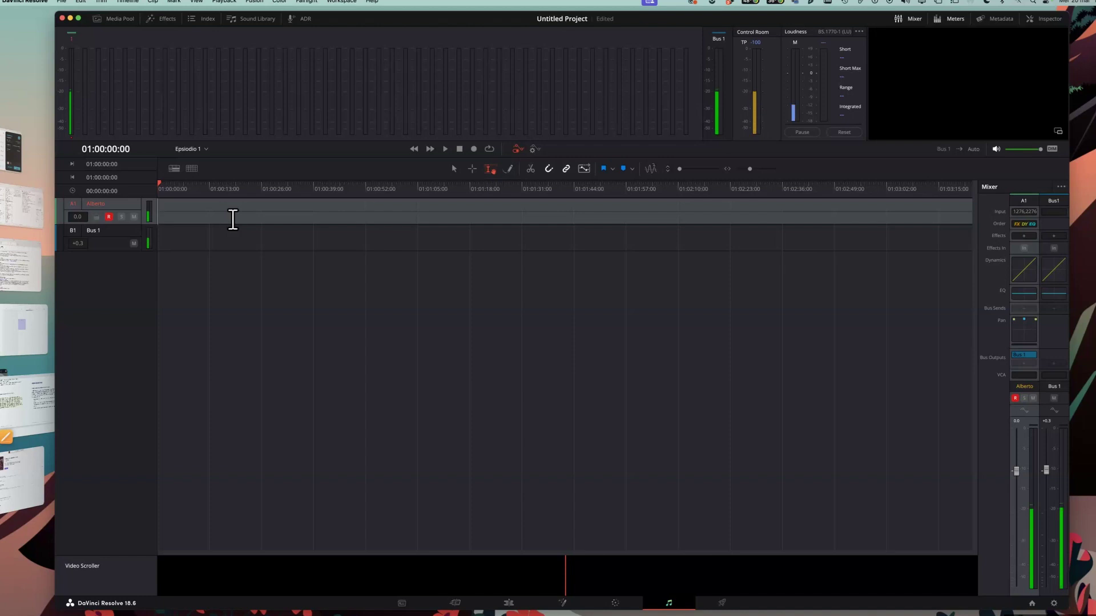
click(110, 217)
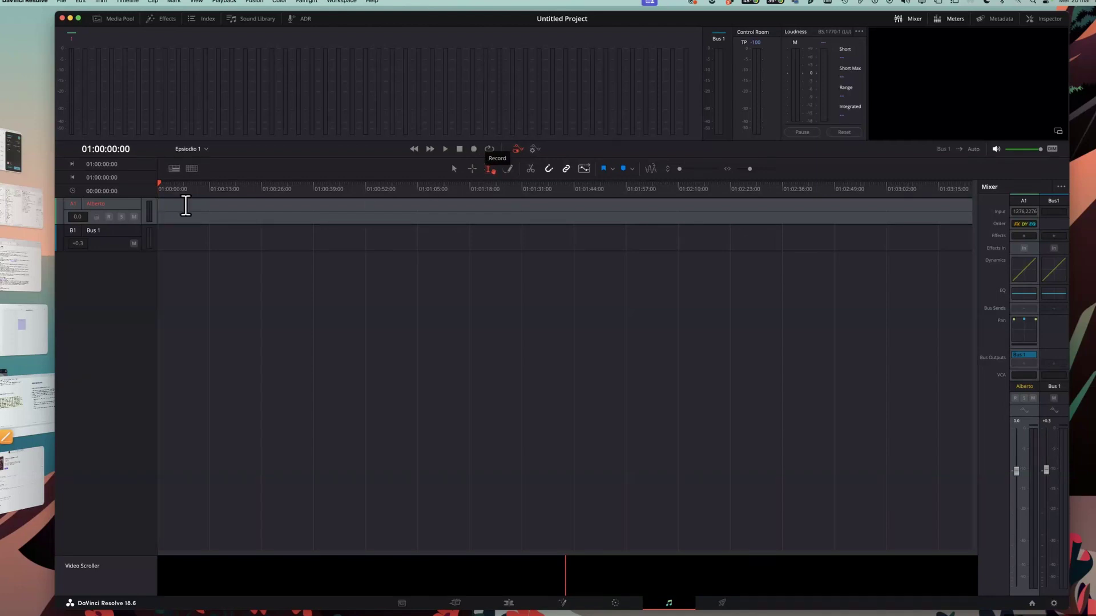
click(109, 218)
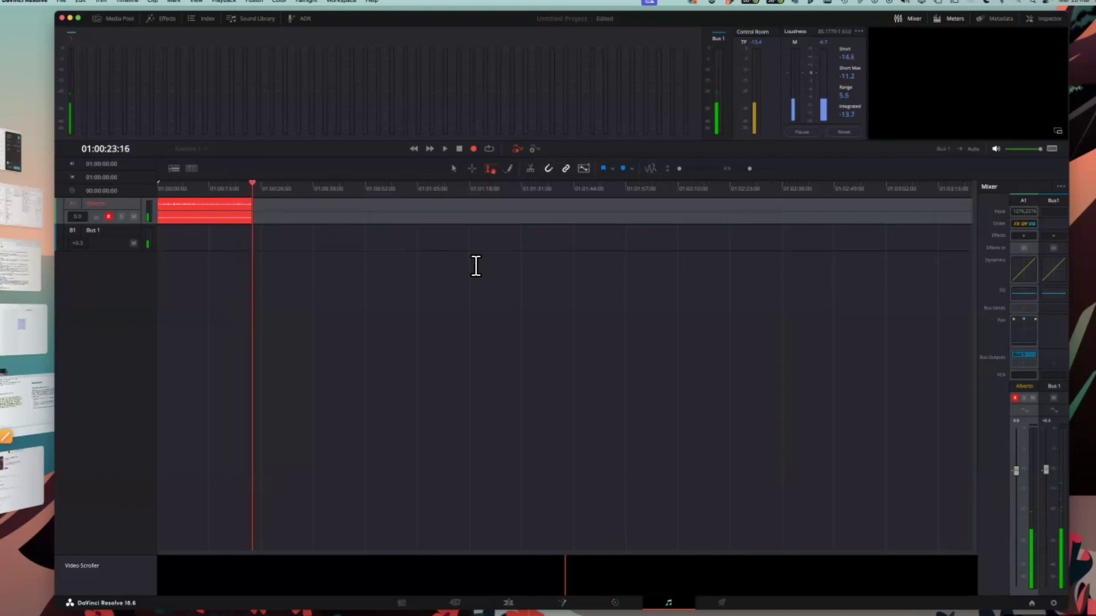
click(460, 149)
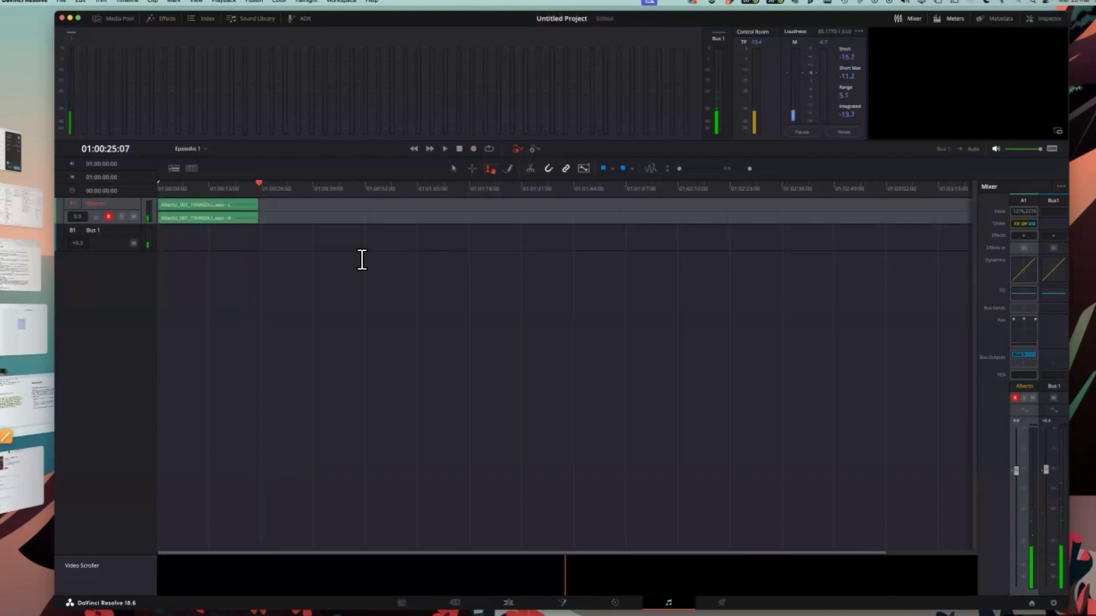
click(108, 218)
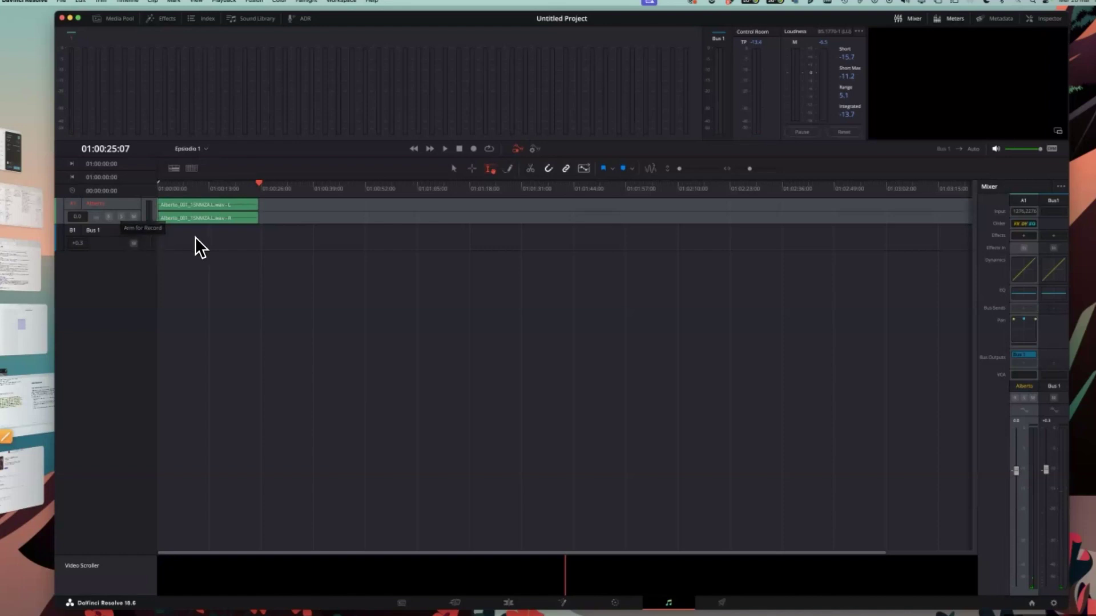
- Play back the start of the recorded clip on track A1 to check it, and stop playback
click(445, 150)
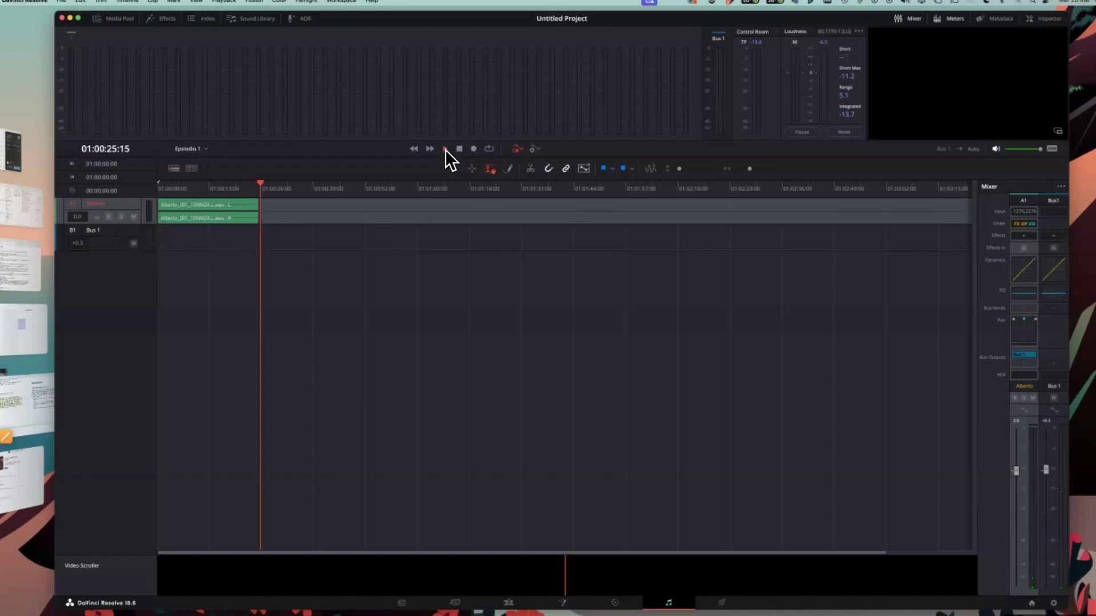
click(161, 184)
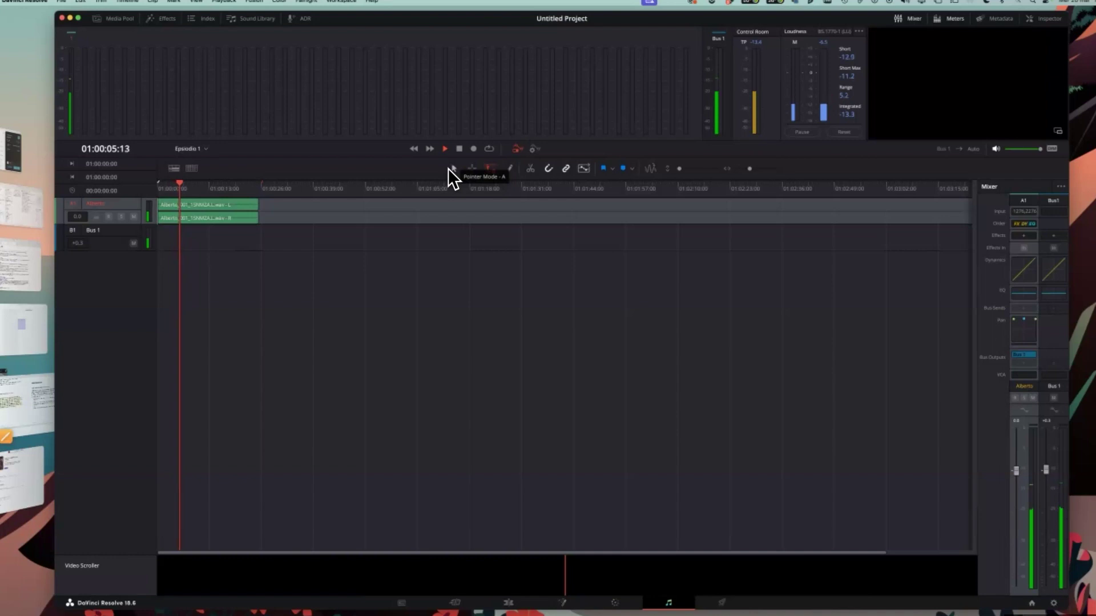
key(space)
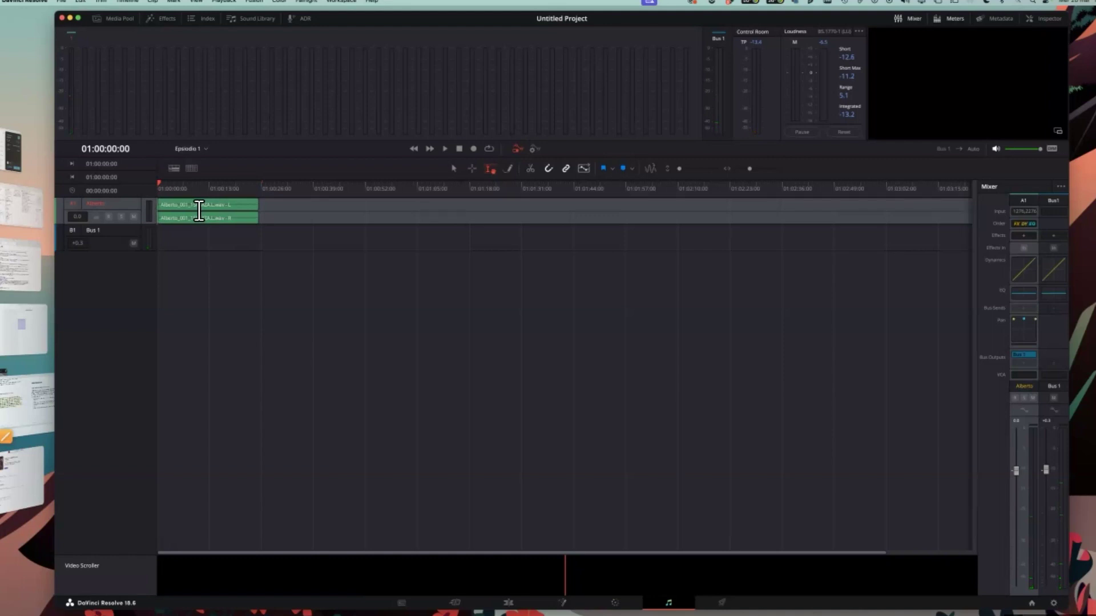
click(446, 149)
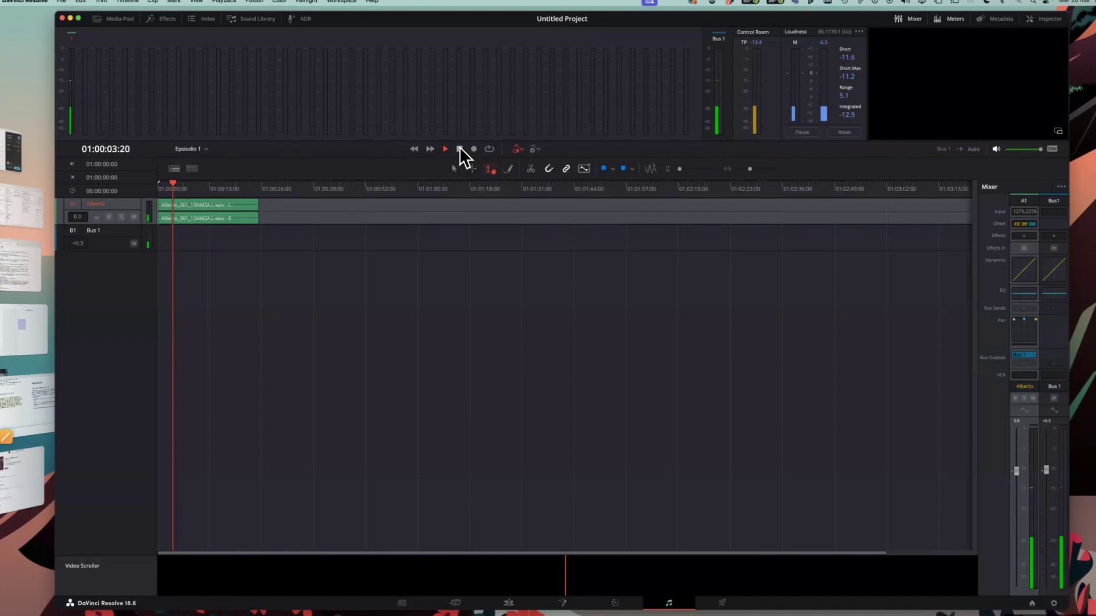
click(459, 149)
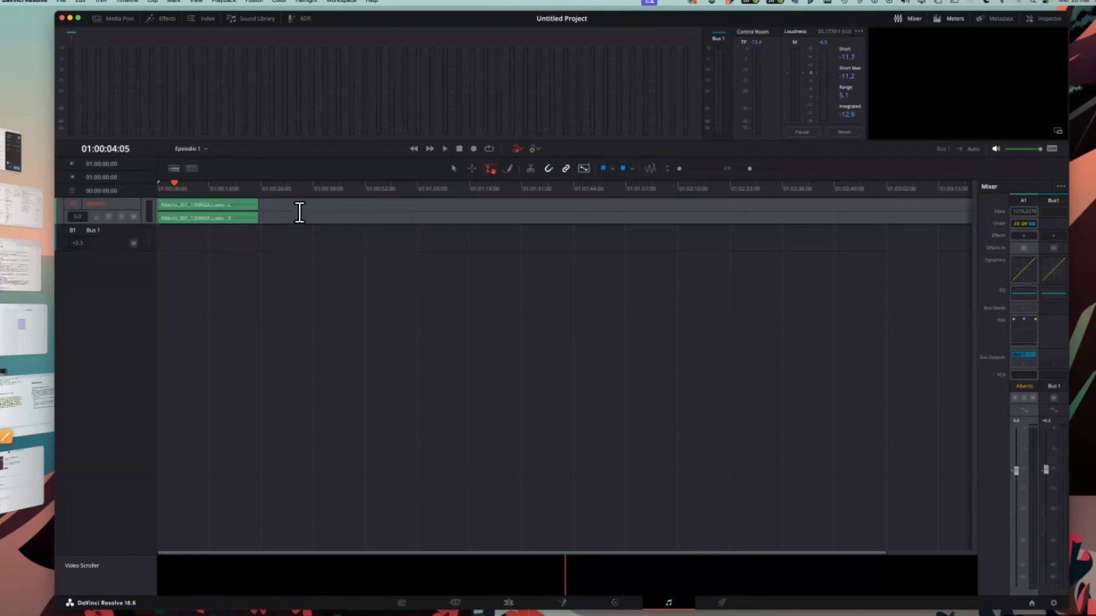
- In the clip attributes of the recorded clip on track A1, assign Embedded Channel 1 as the source of the right channel
click(208, 209)
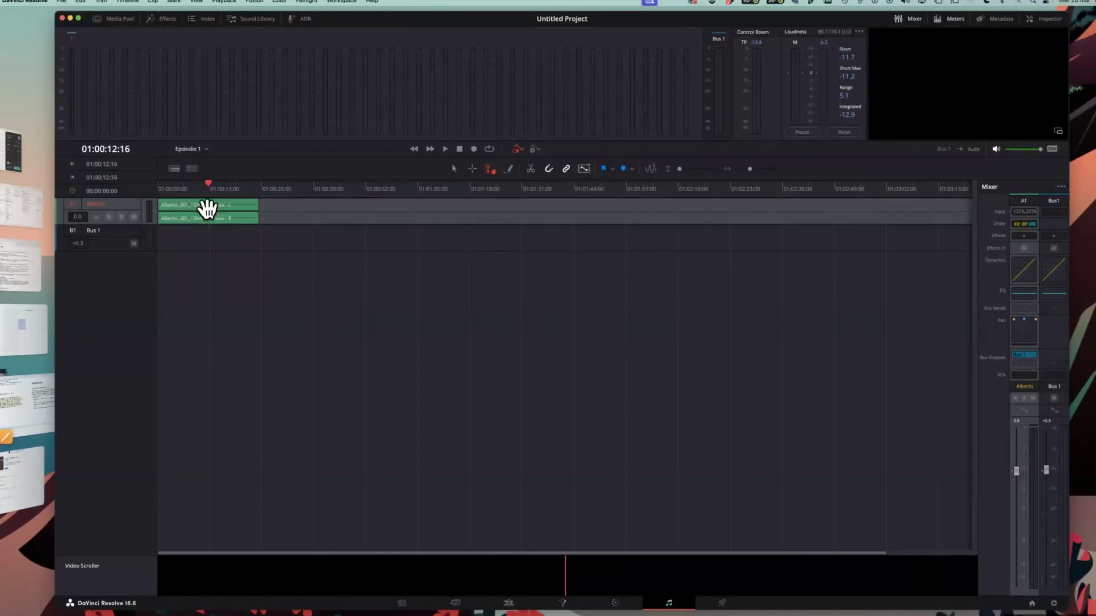
right_click(207, 209)
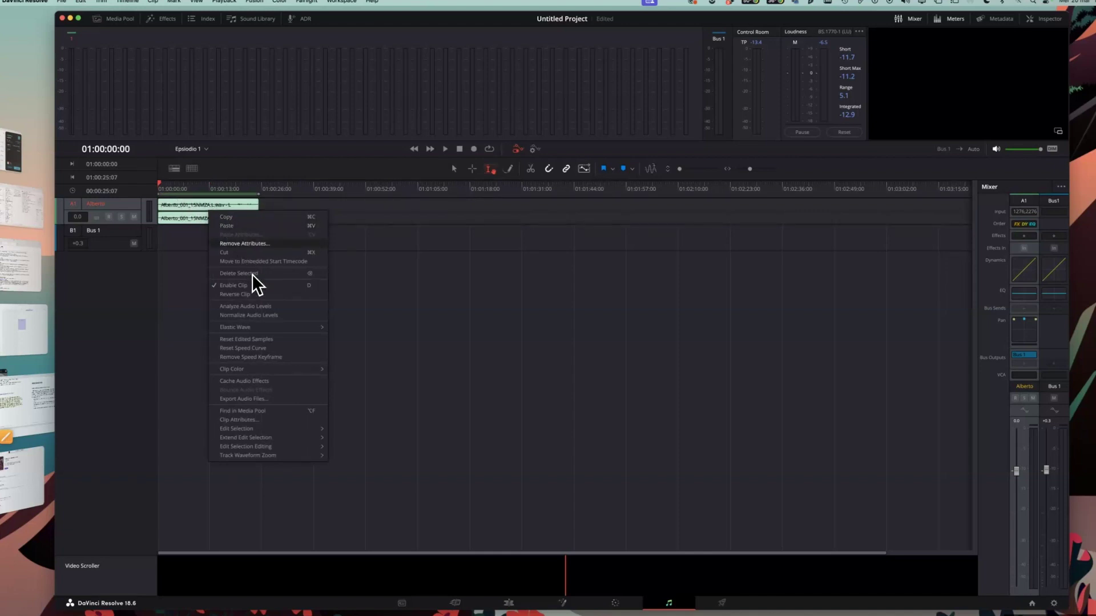
click(249, 420)
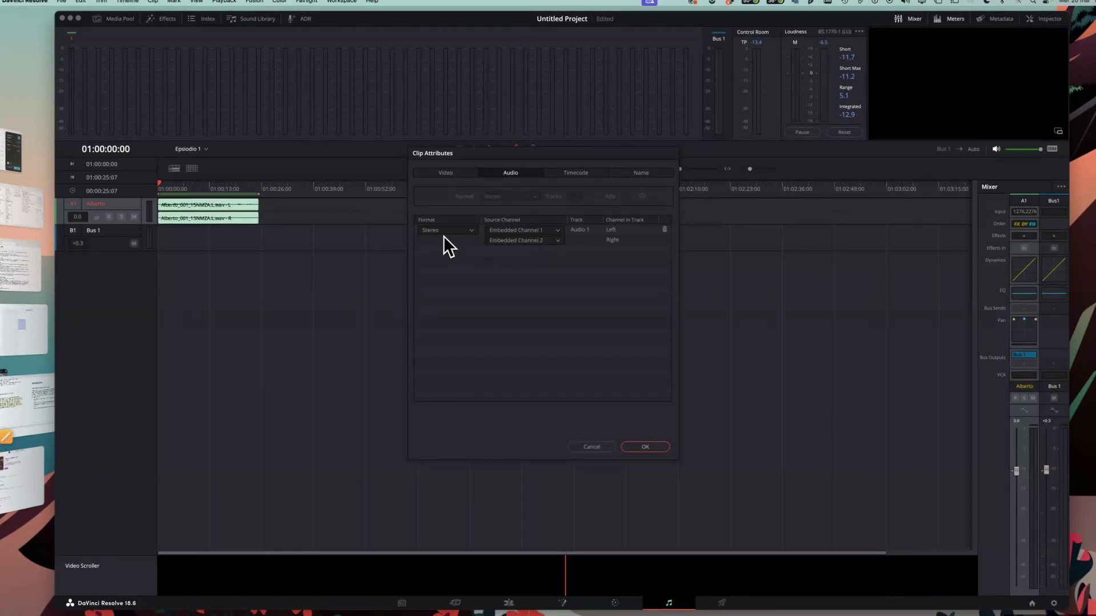
click(541, 238)
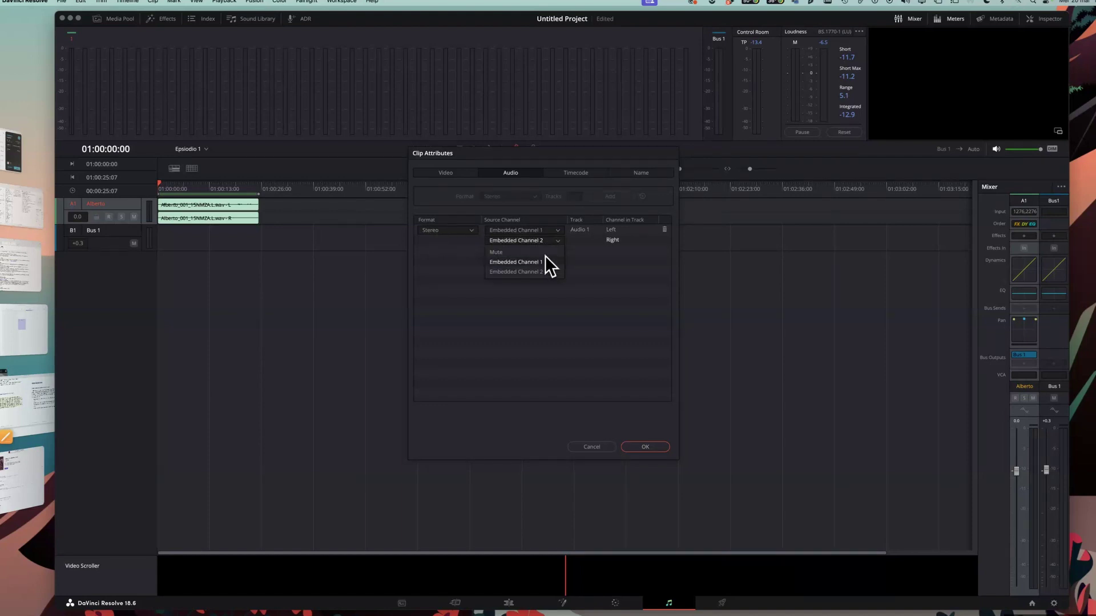
click(549, 240)
click(537, 242)
click(533, 261)
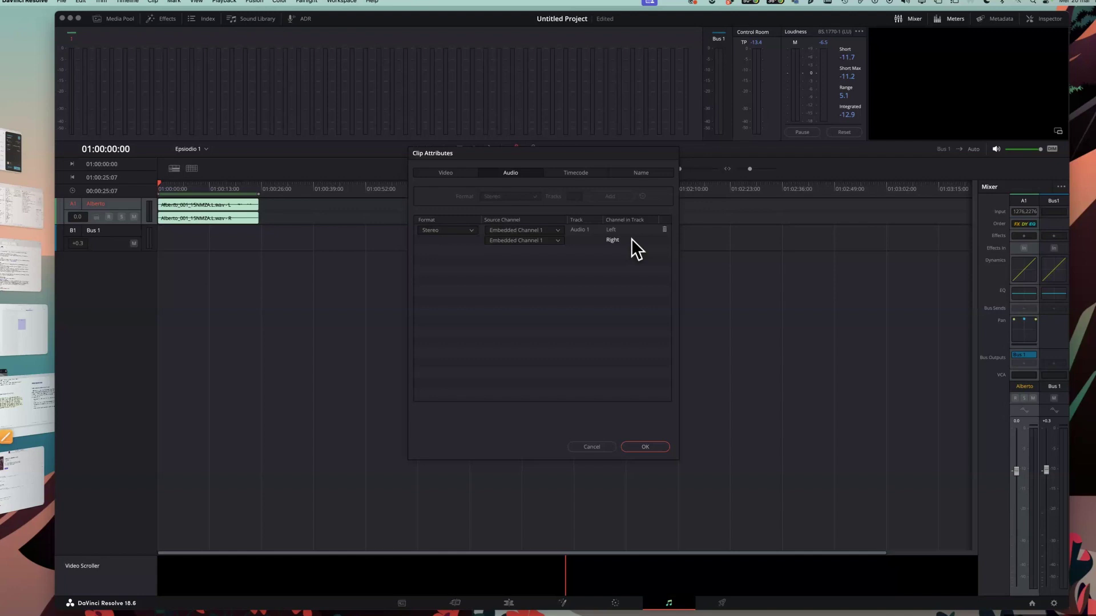
drag(590, 154, 610, 168)
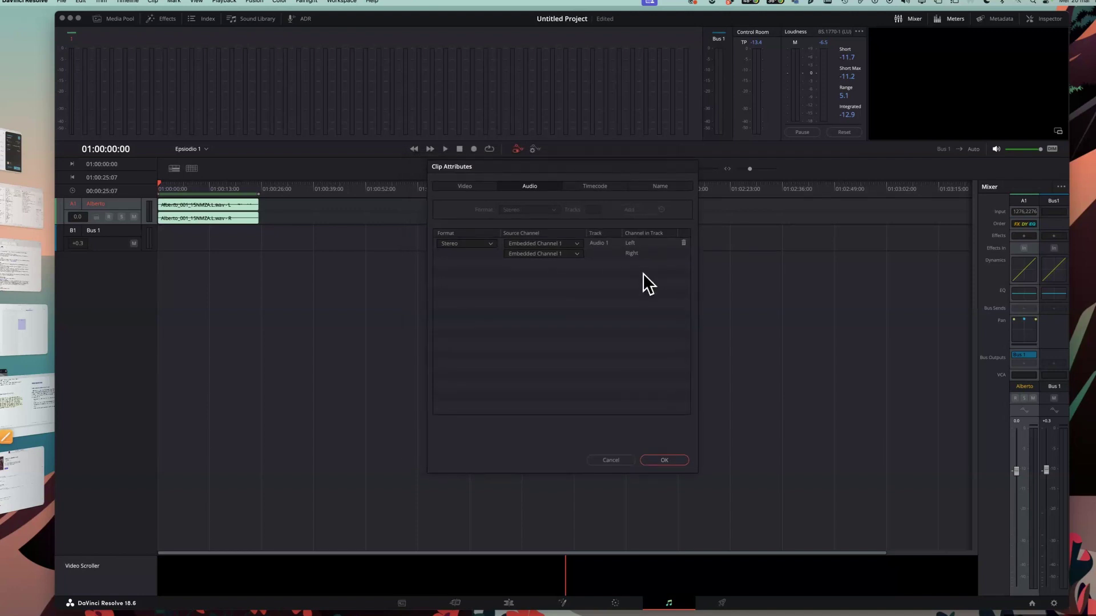
click(662, 460)
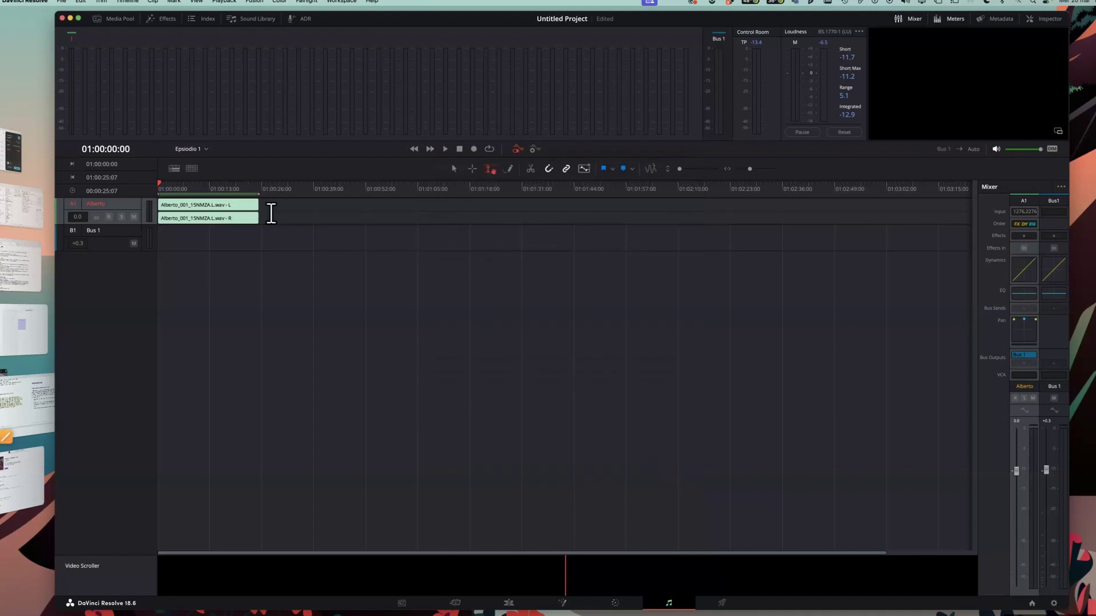
- Recheck the source channel assignment in the clip's attributes, and play back the start of the clip
right_click(214, 209)
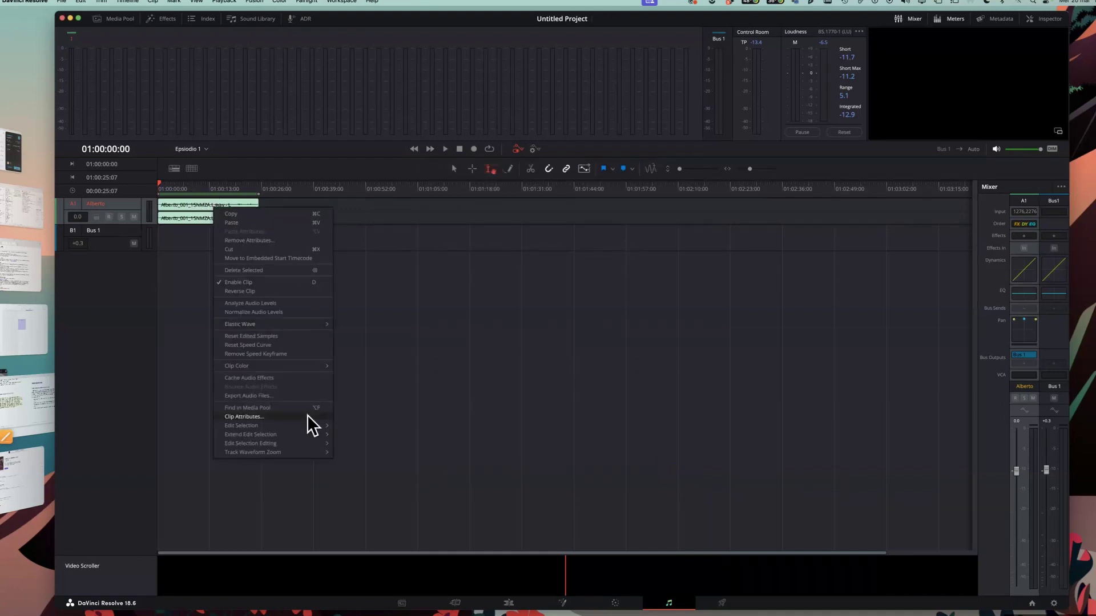
click(261, 417)
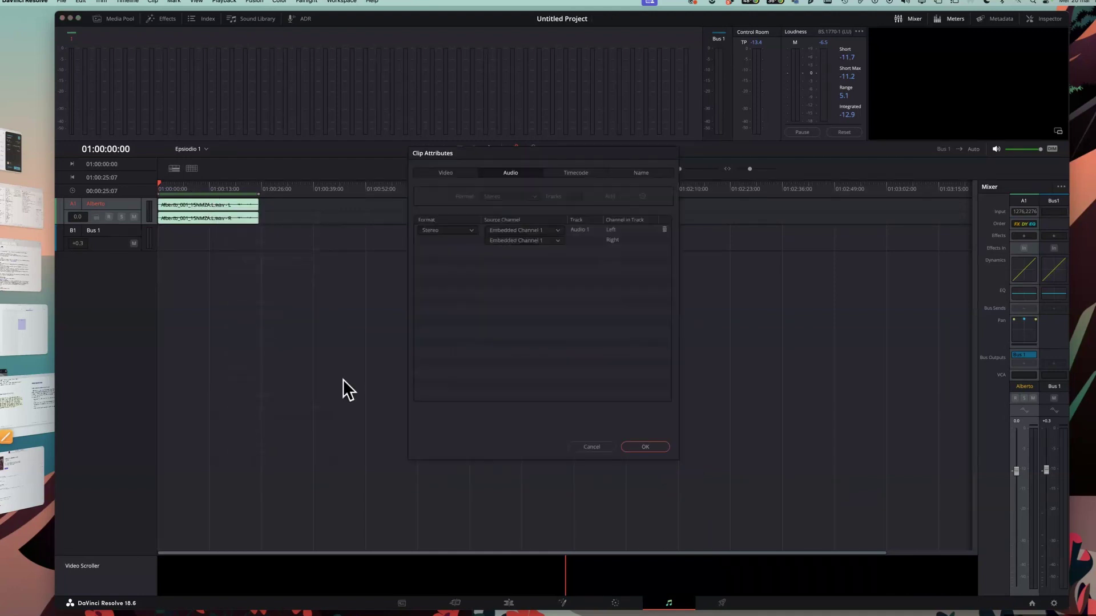
click(538, 239)
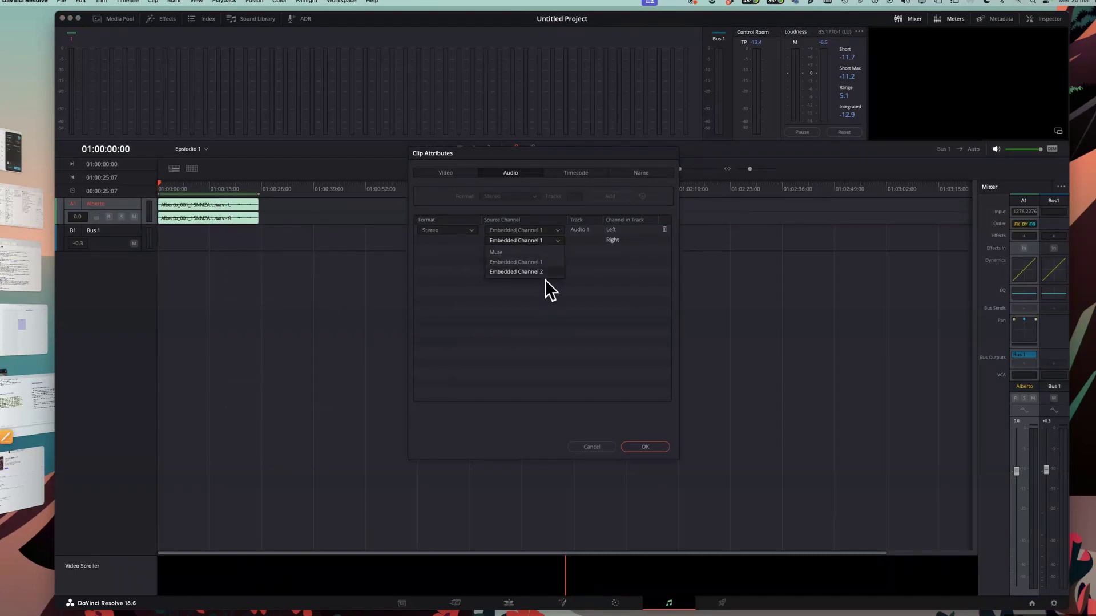
click(550, 231)
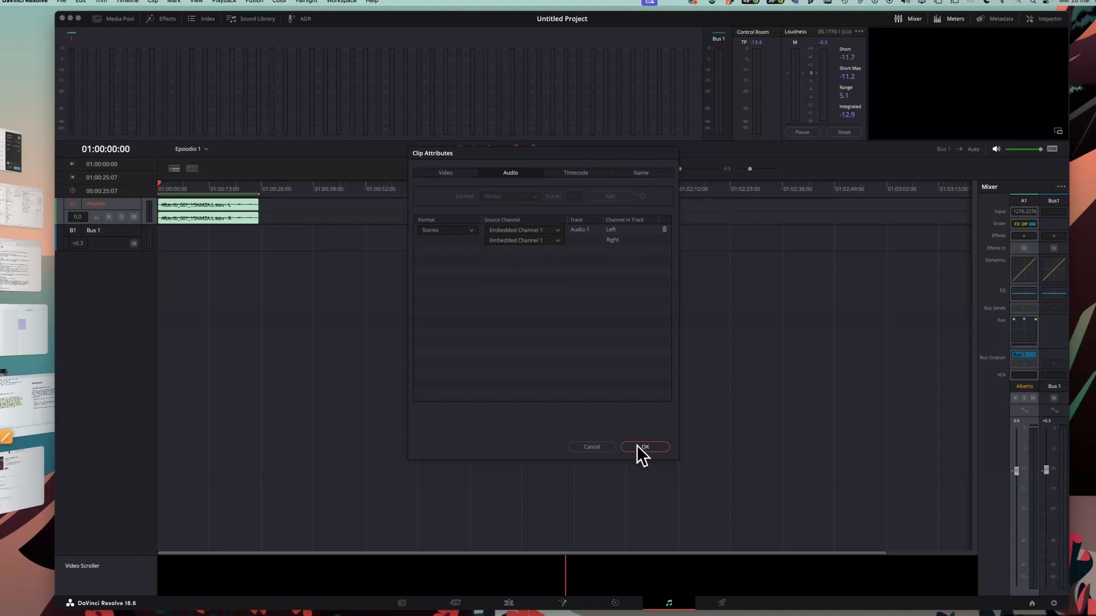
key(Return)
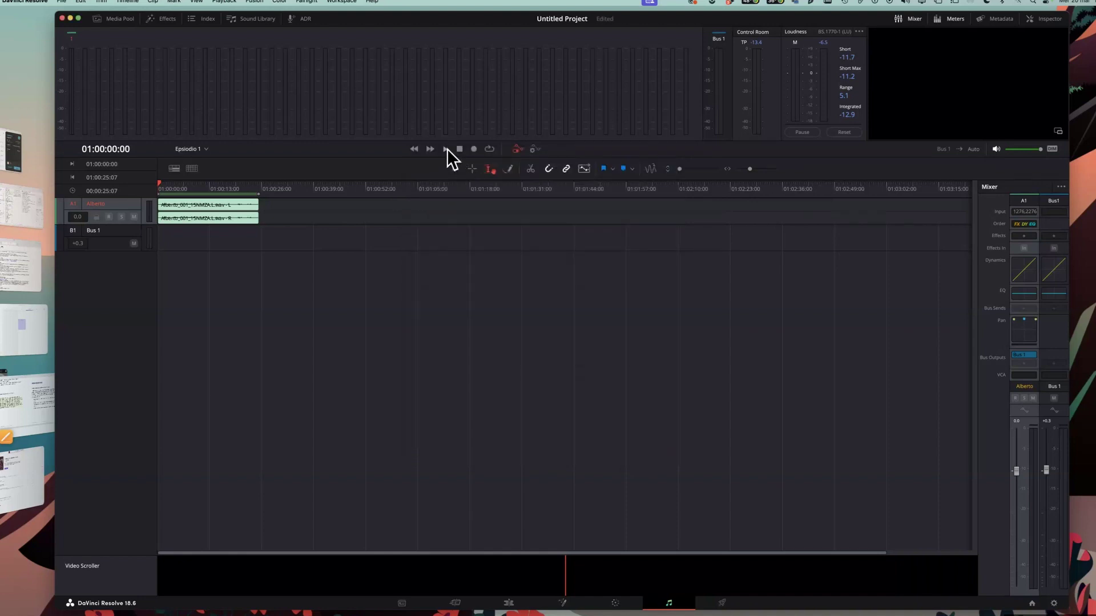
click(447, 149)
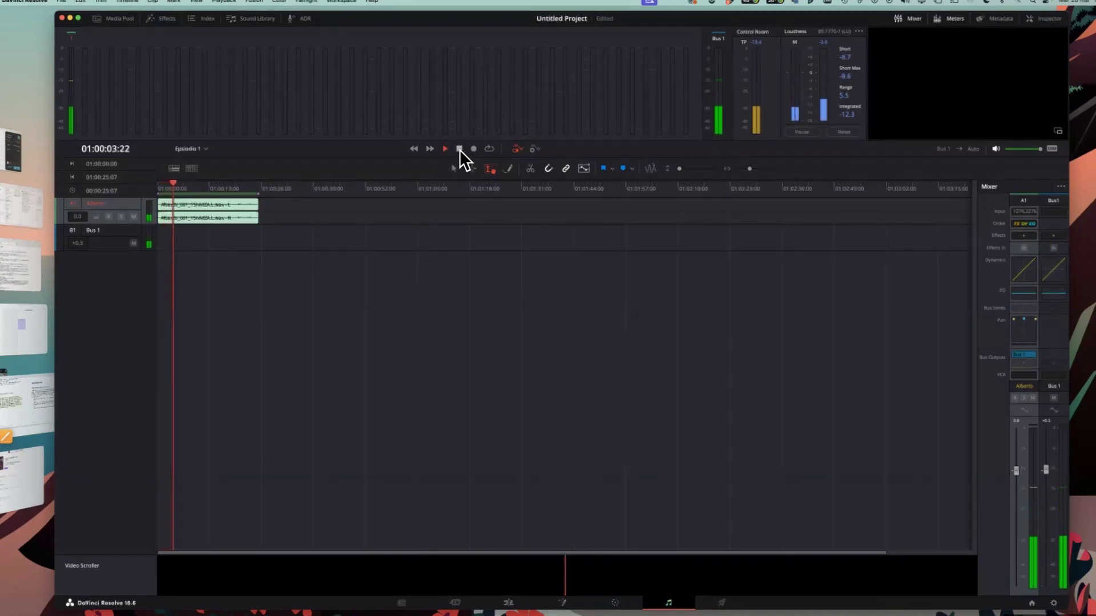
click(459, 149)
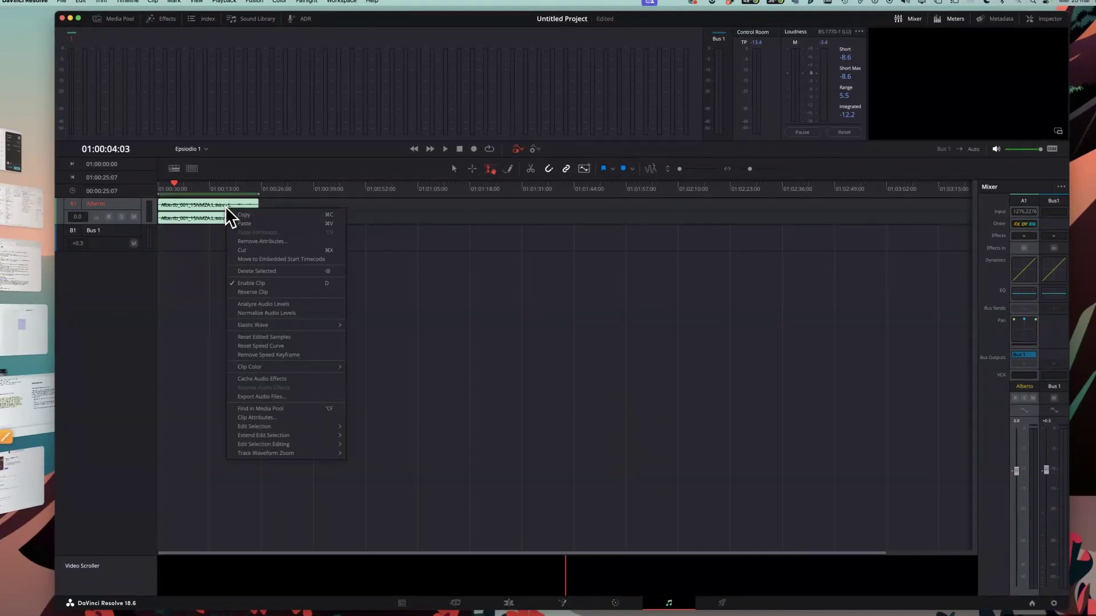
- Normalize the clip's audio level in Sample Peak Program mode to a -6.0 dBFS target, and play back a short section
click(276, 313)
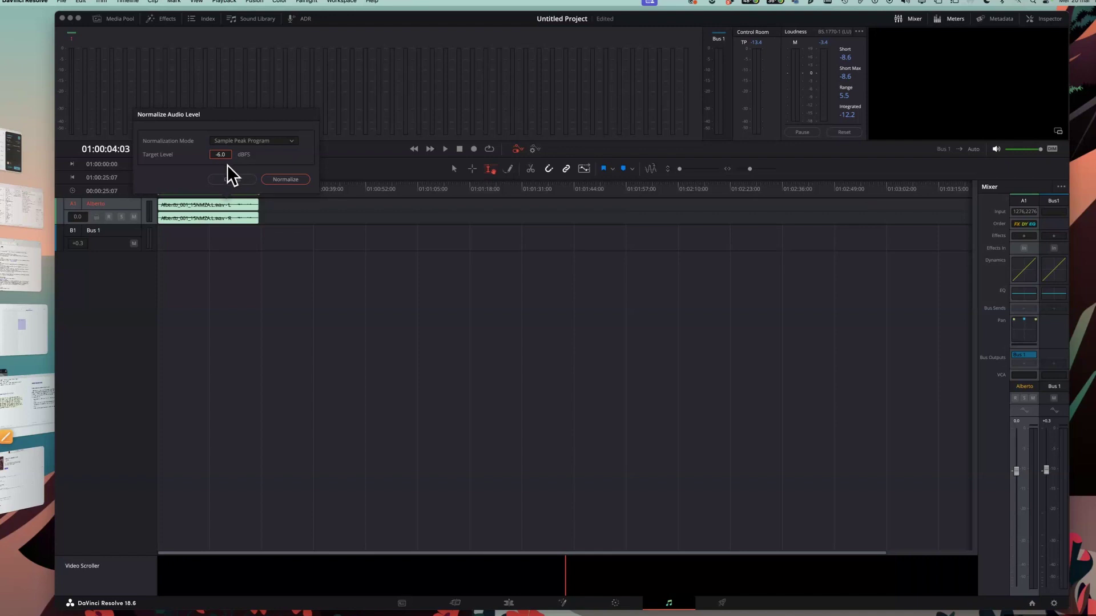
click(284, 179)
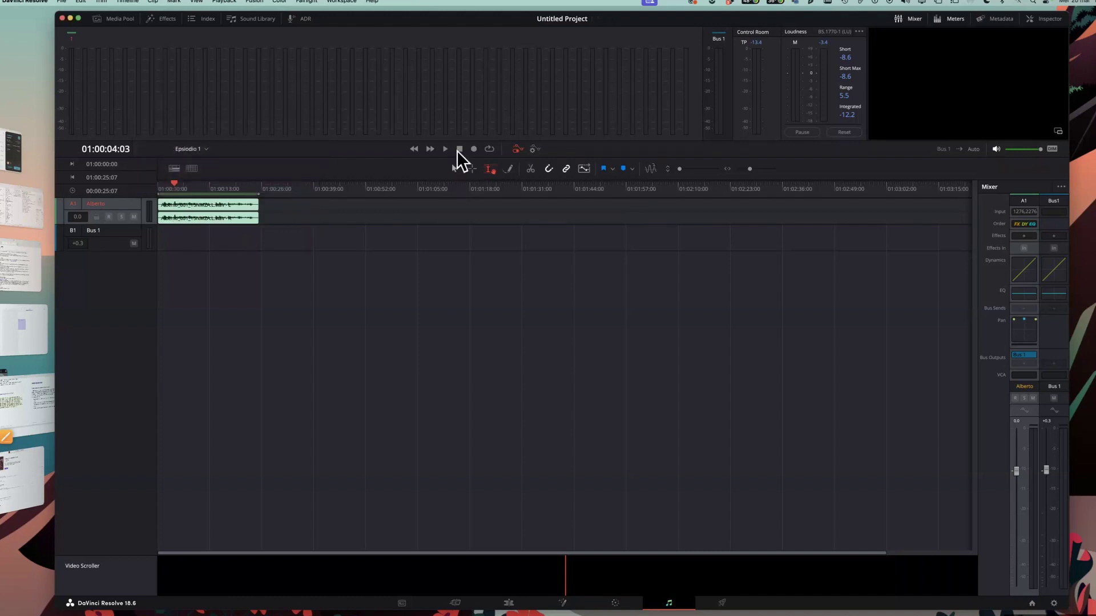
click(445, 149)
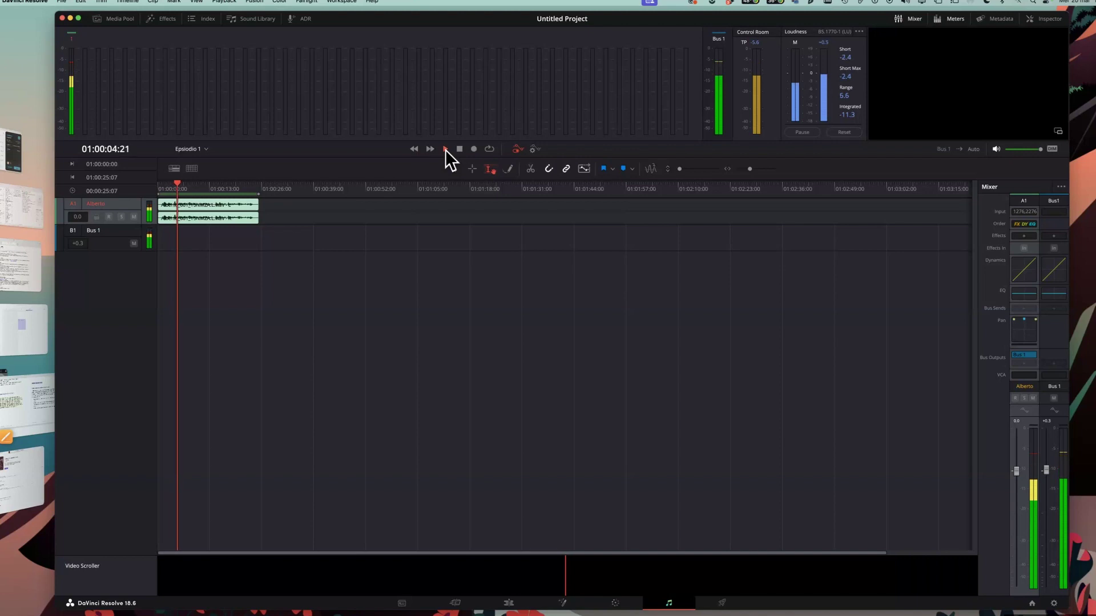
click(460, 149)
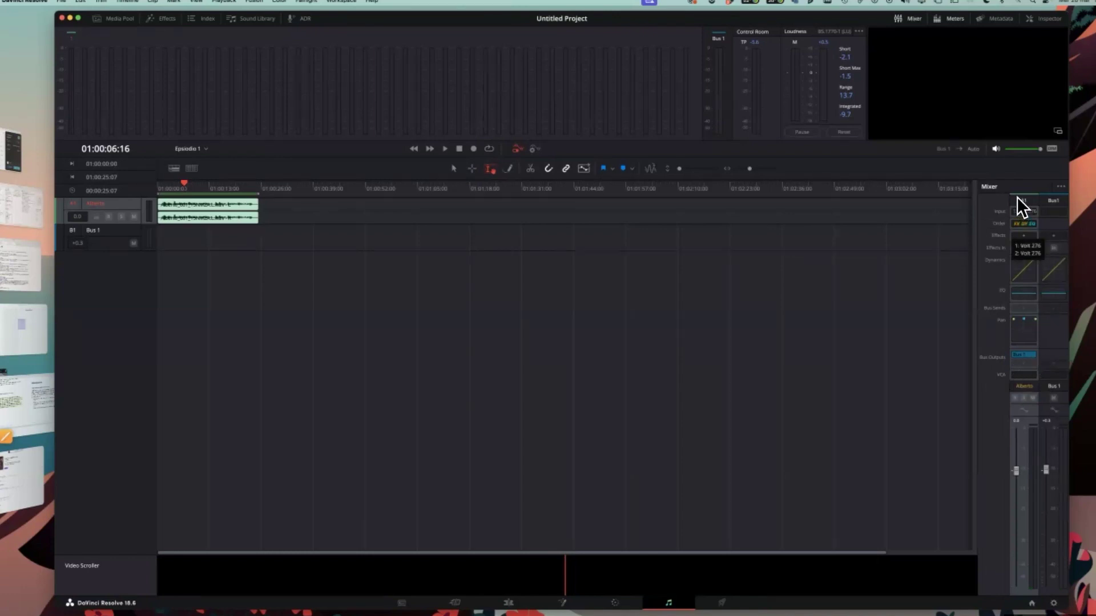
- Play the timeline from its start, lower the track A1 fader to -3.9, and stop playback
click(158, 186)
click(444, 149)
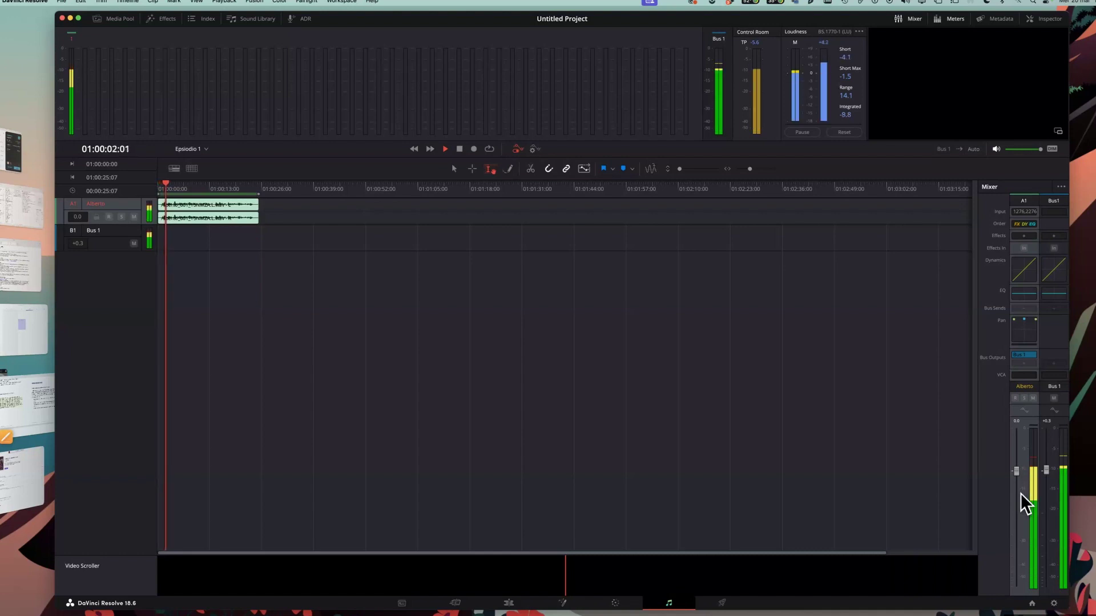
drag(1016, 471, 1015, 489)
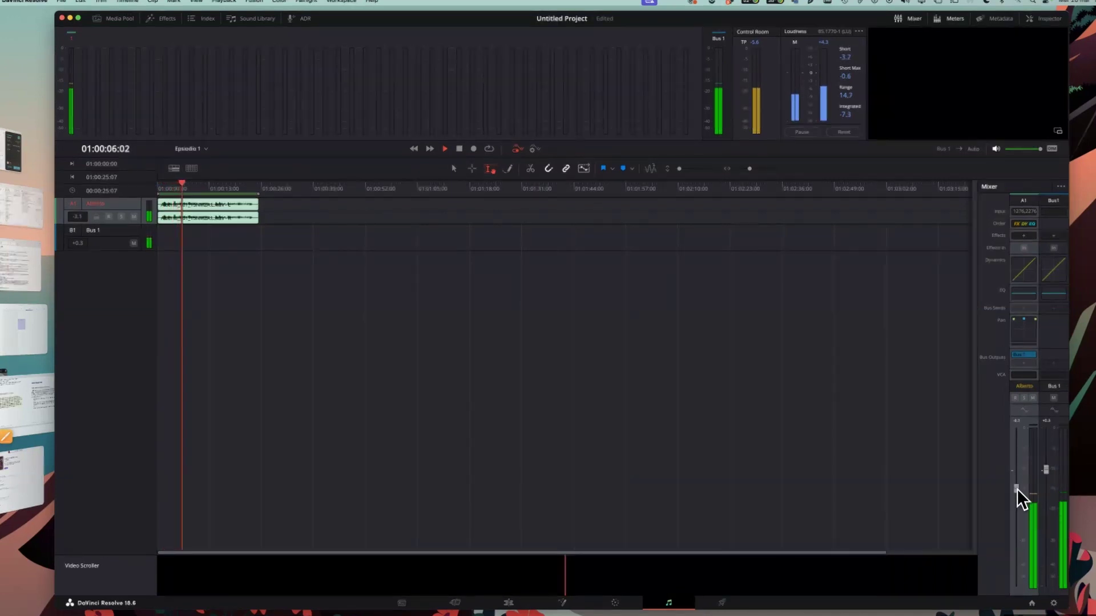
drag(1016, 489, 1015, 493)
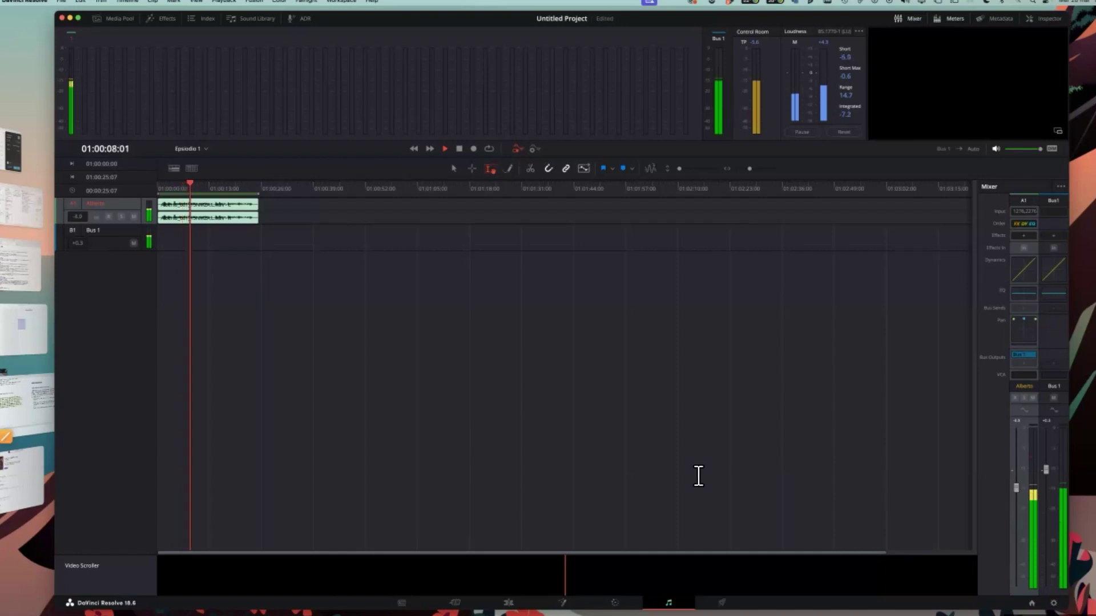
click(460, 149)
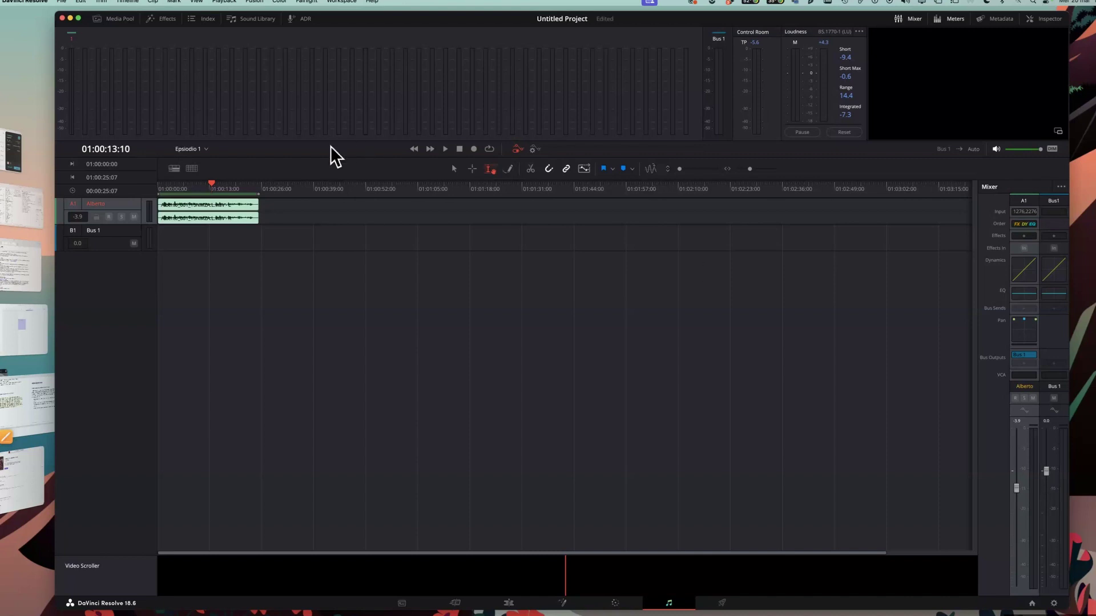
- Play the clip from about seven seconds in, raise the Bus 1 fader to +1.2, and stop playback
click(186, 190)
click(443, 149)
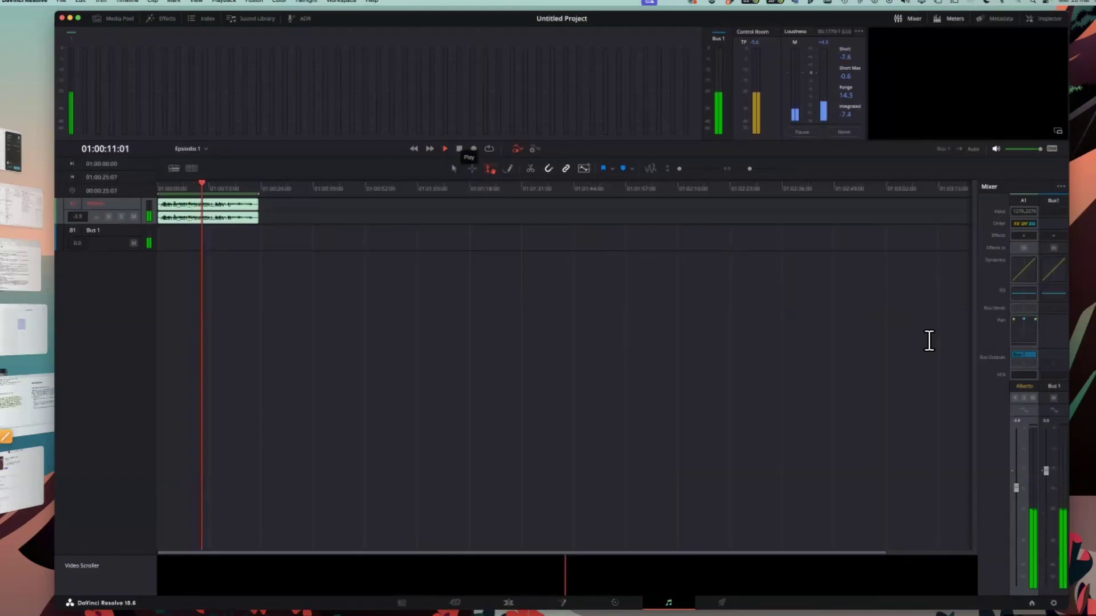
mouse_move(1047, 466)
mouse_down()
mouse_move(1047, 477)
mouse_move(1047, 461)
mouse_up()
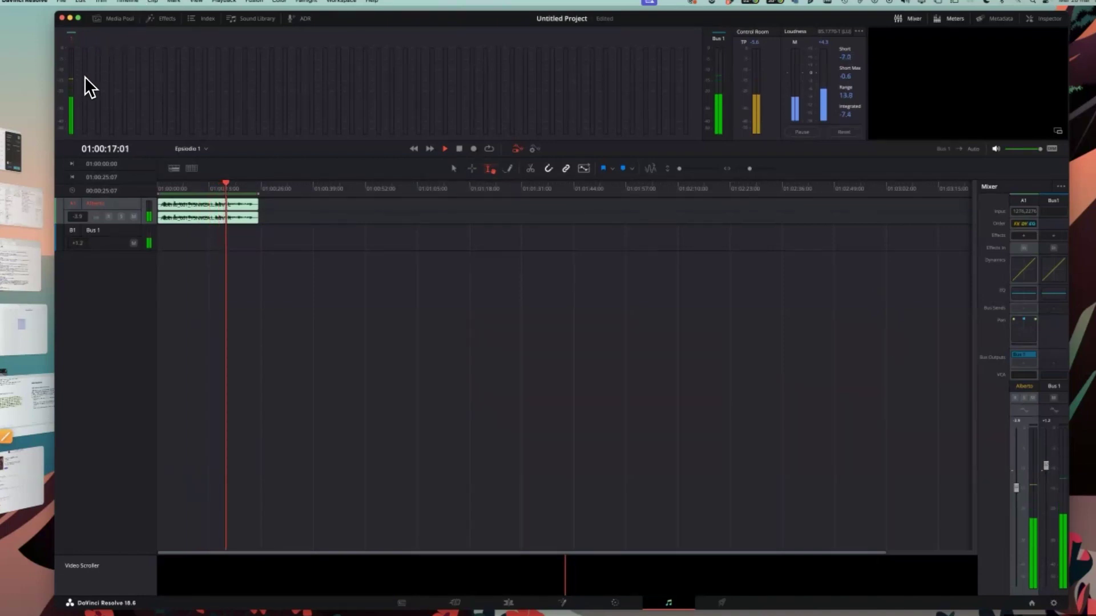
click(460, 149)
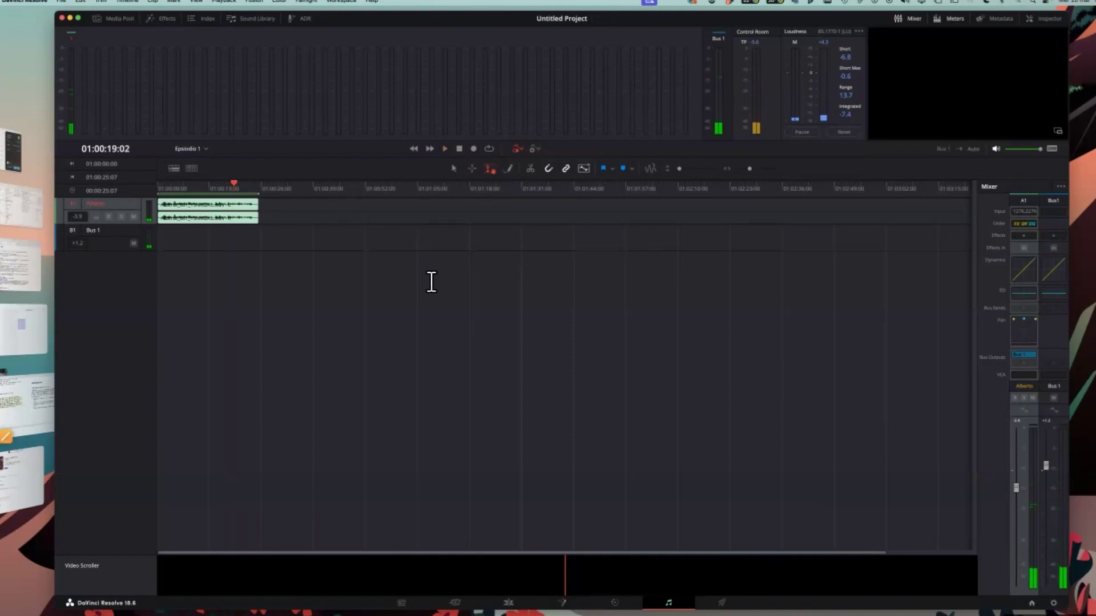
- Switch to the Edit page and clear the timeline's In and Out points
click(508, 603)
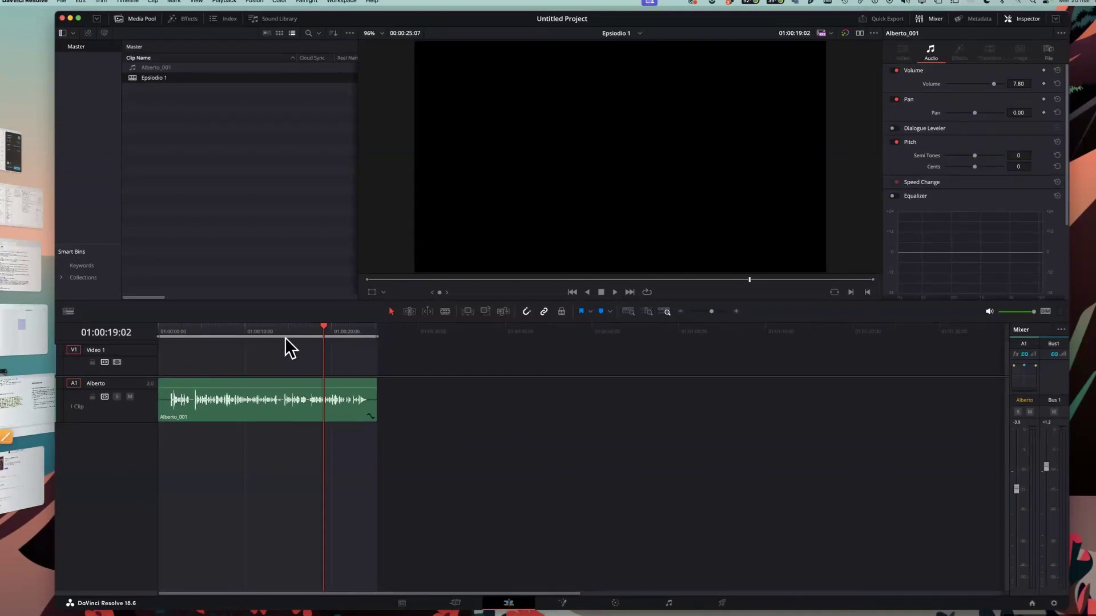
drag(157, 337, 336, 342)
key(alt+x)
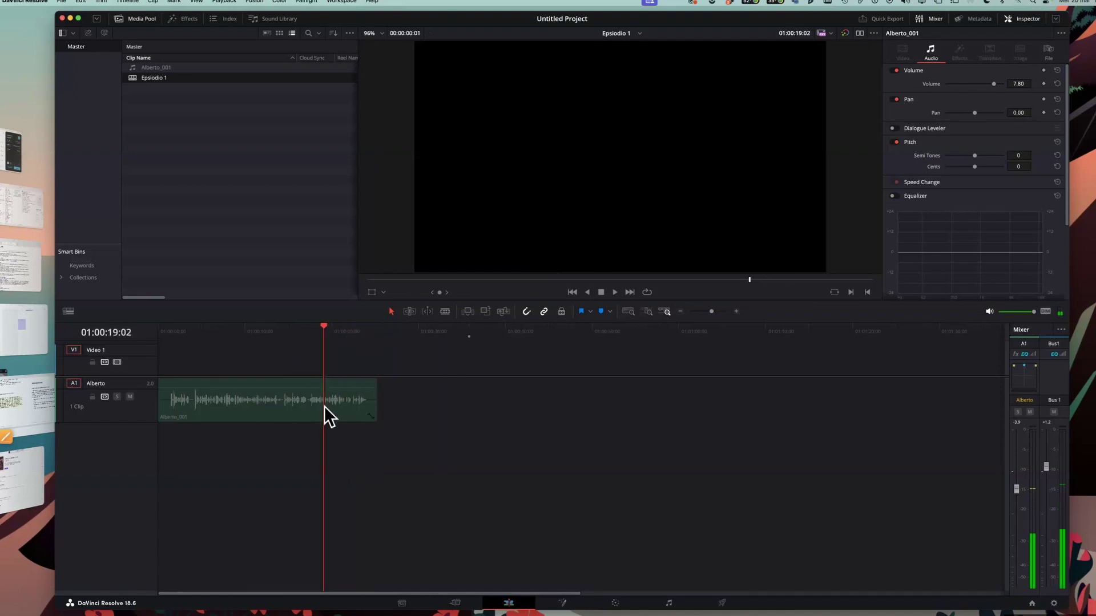
click(241, 331)
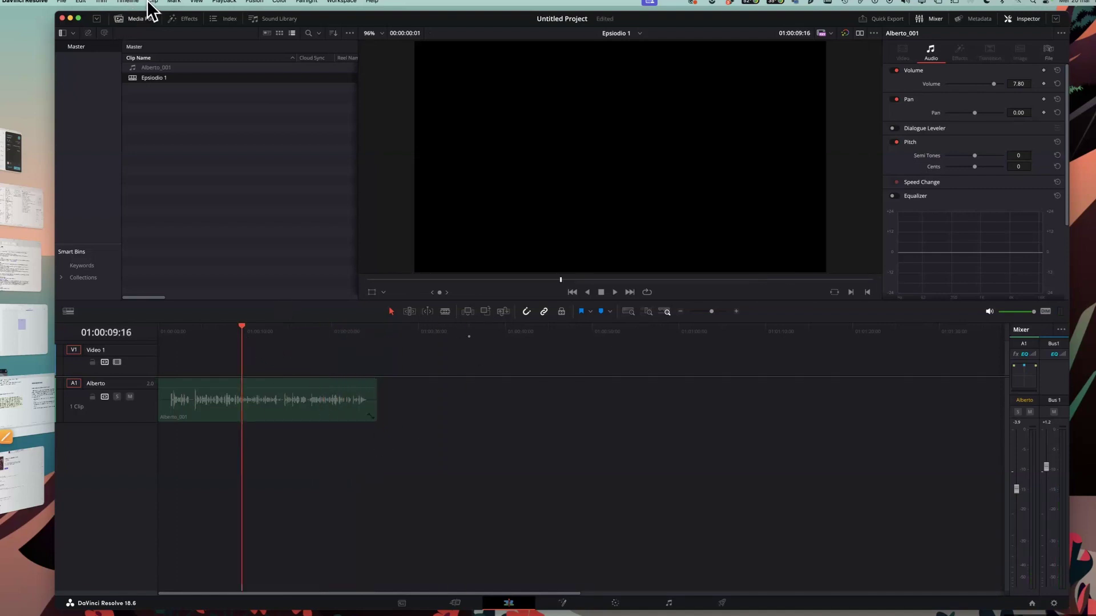
click(173, 3)
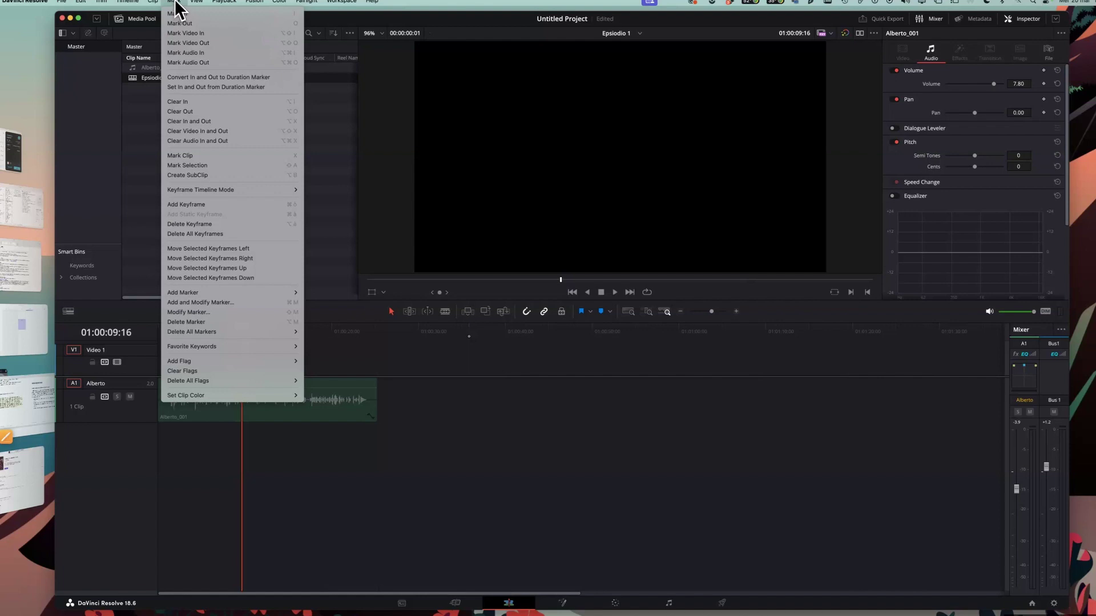
click(200, 122)
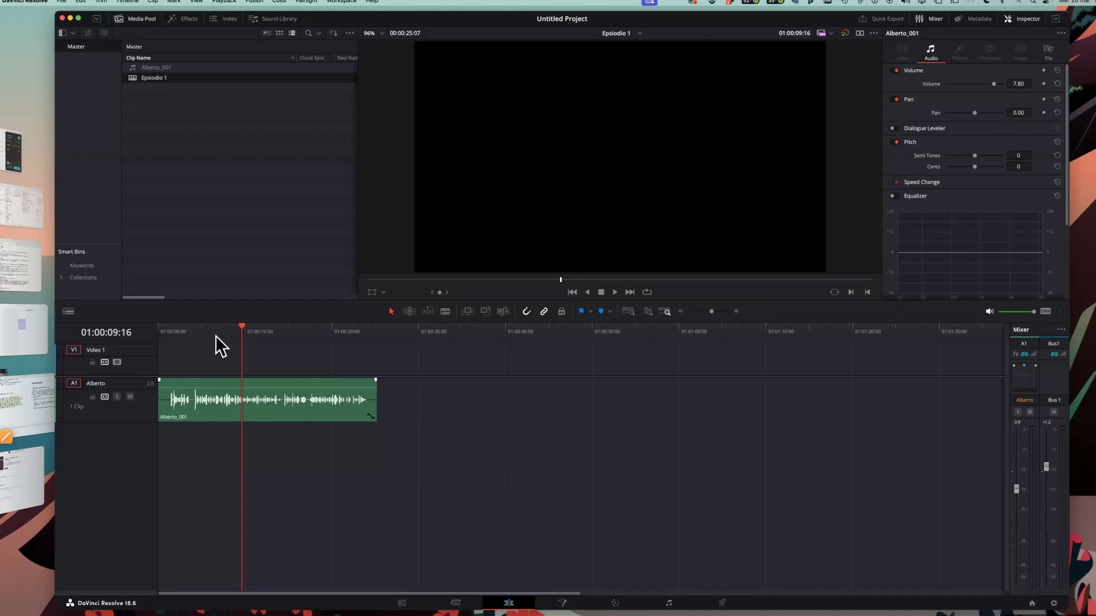
- Blade the A1 clip into four pieces, cutting at 01:00:14:07 and at about 18 and 23 seconds
drag(245, 325, 282, 355)
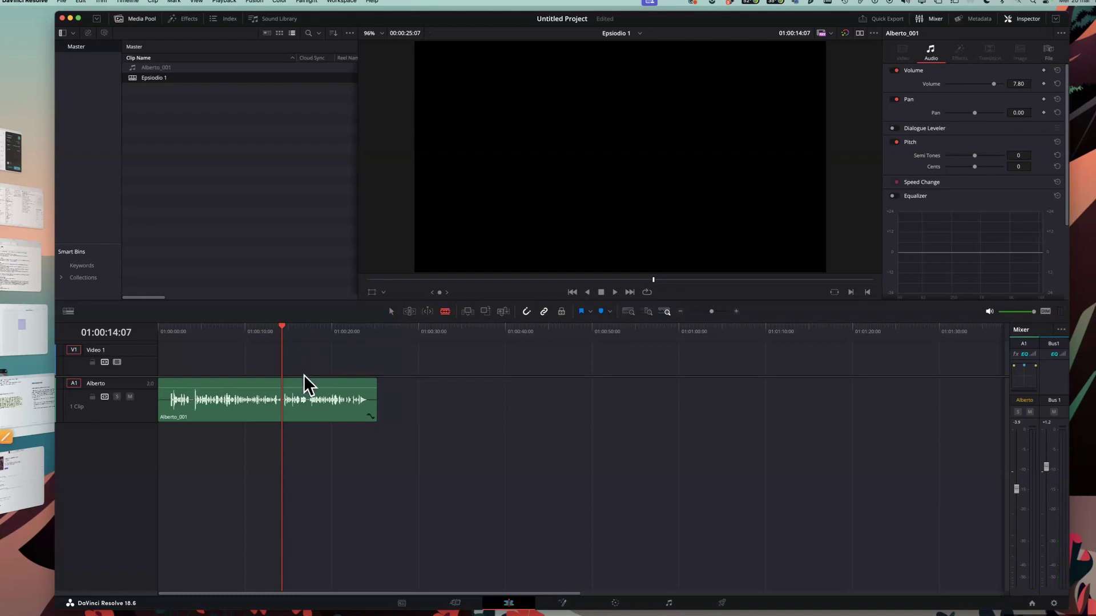
key(b)
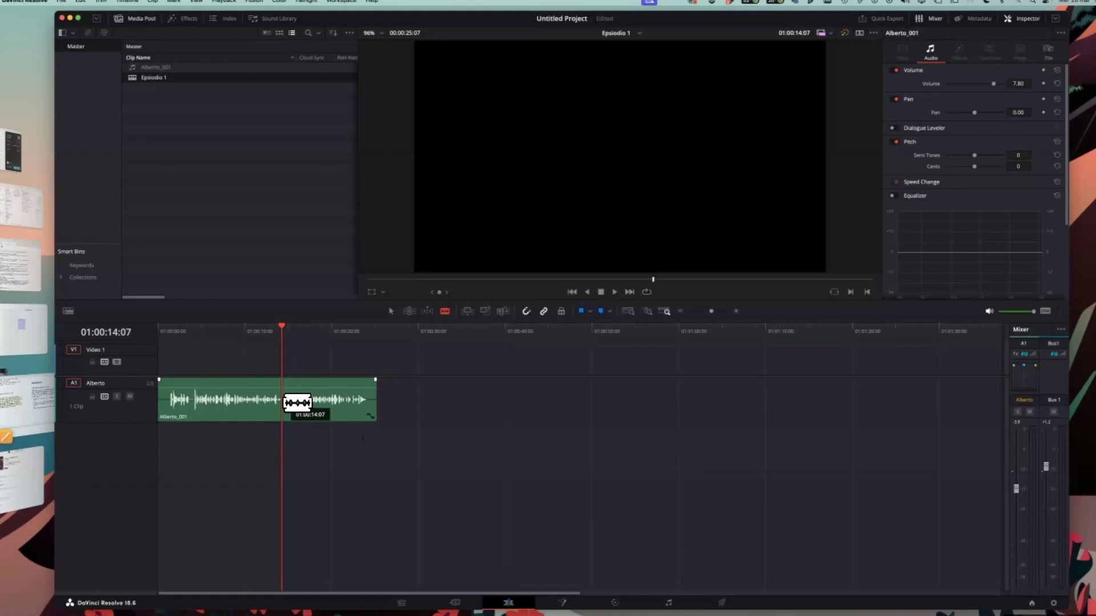
click(283, 401)
click(316, 401)
click(358, 402)
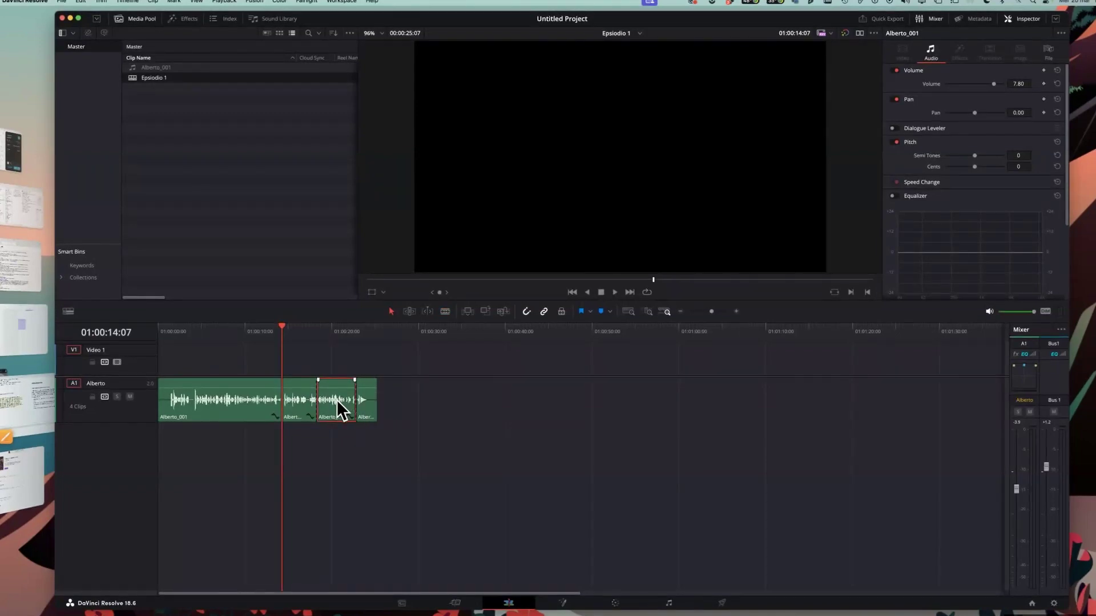
- Rearrange the cut pieces on A1, moving the third out and back against the second, and the last out to about 32 seconds
drag(337, 385, 432, 415)
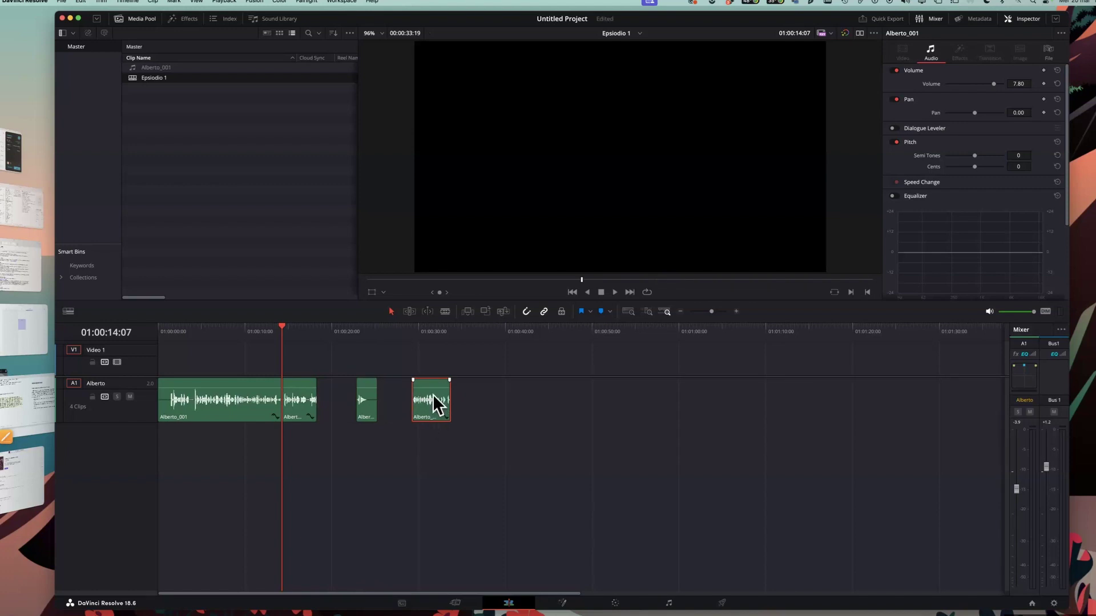
drag(414, 400, 330, 406)
click(310, 404)
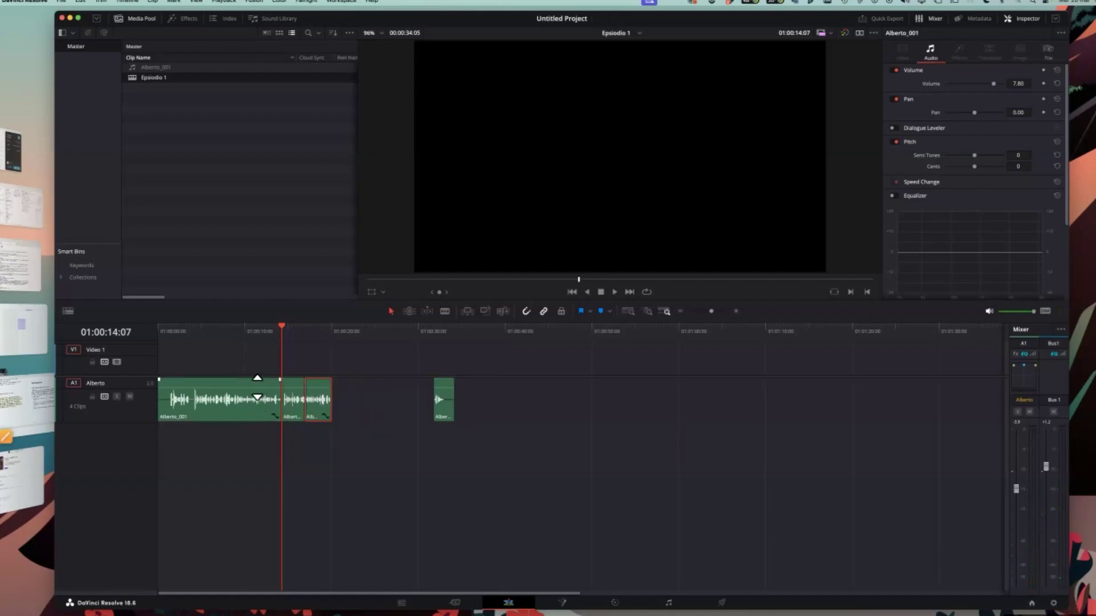
- Try a lower volume on the selected third A1 clip, and undo the change
drag(256, 387, 257, 389)
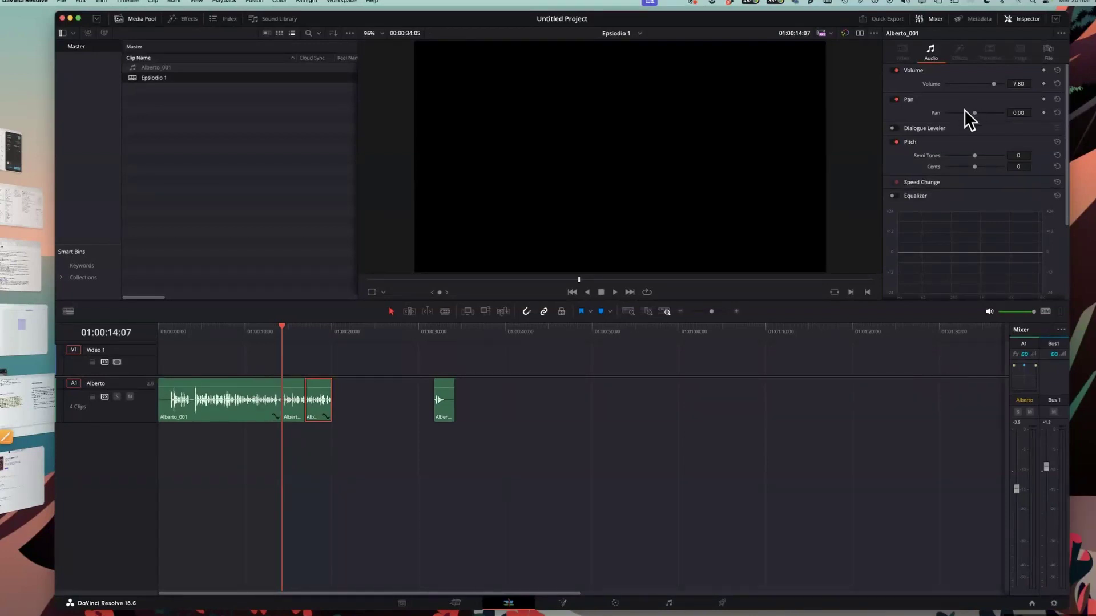
drag(998, 84, 981, 89)
key(super+z)
- Save the project and move the last A1 clip back against the end of the third clip
key(super+s)
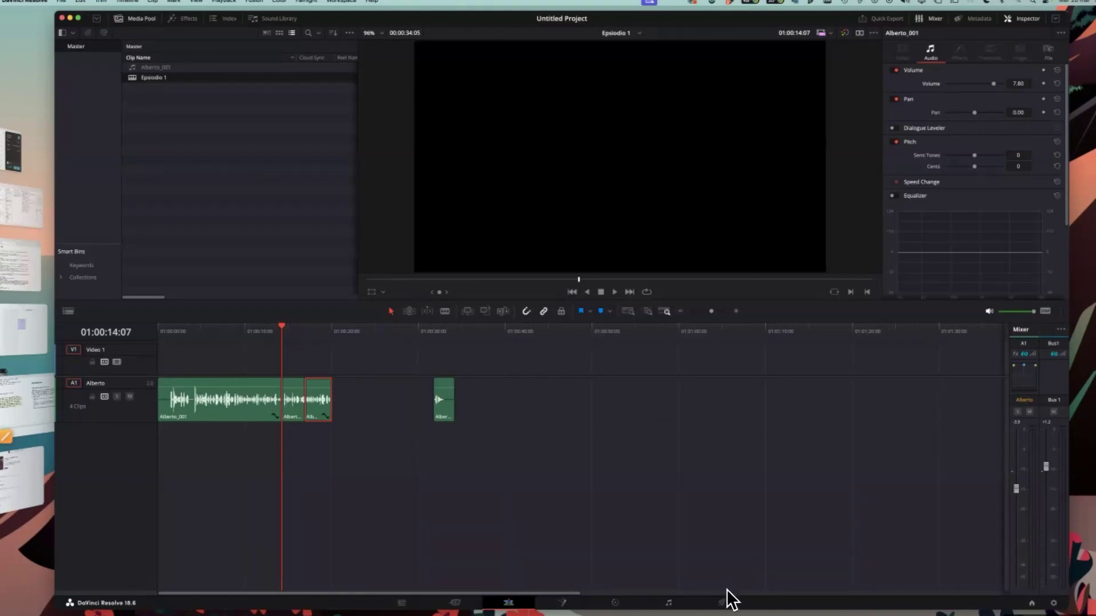
mouse_move(438, 403)
drag(443, 407, 339, 418)
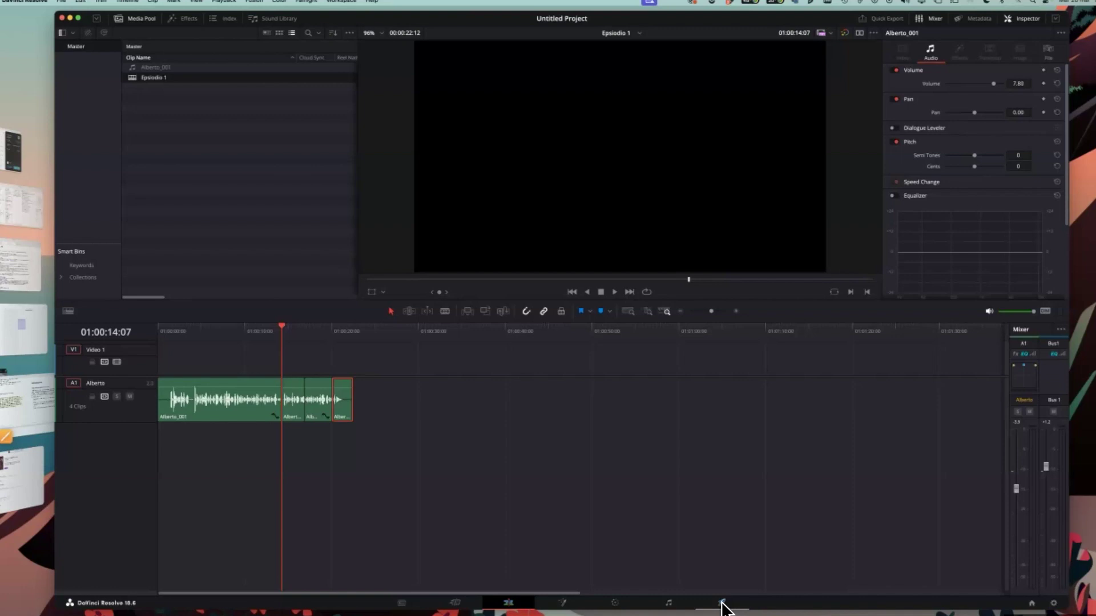
- Switch to the Deliver page and name the render file "Prova corso 56"
click(722, 603)
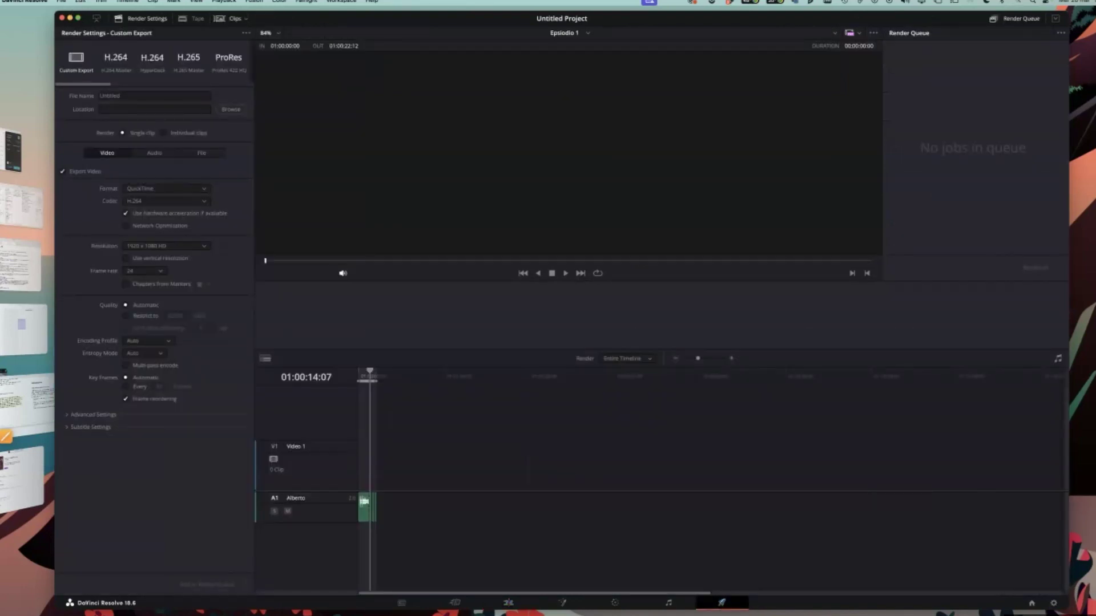
click(132, 95)
drag(136, 95, 66, 96)
text(Prova corso 56)
- Set the render location to the "Corso 26 audio registrazioni" folder on the Desktop
click(224, 109)
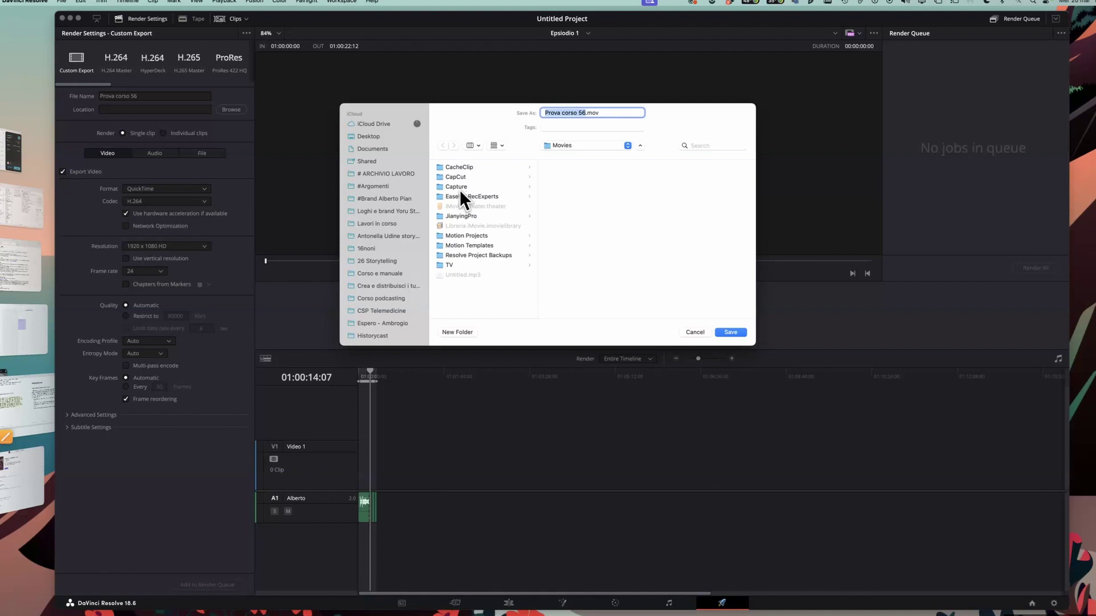
click(381, 134)
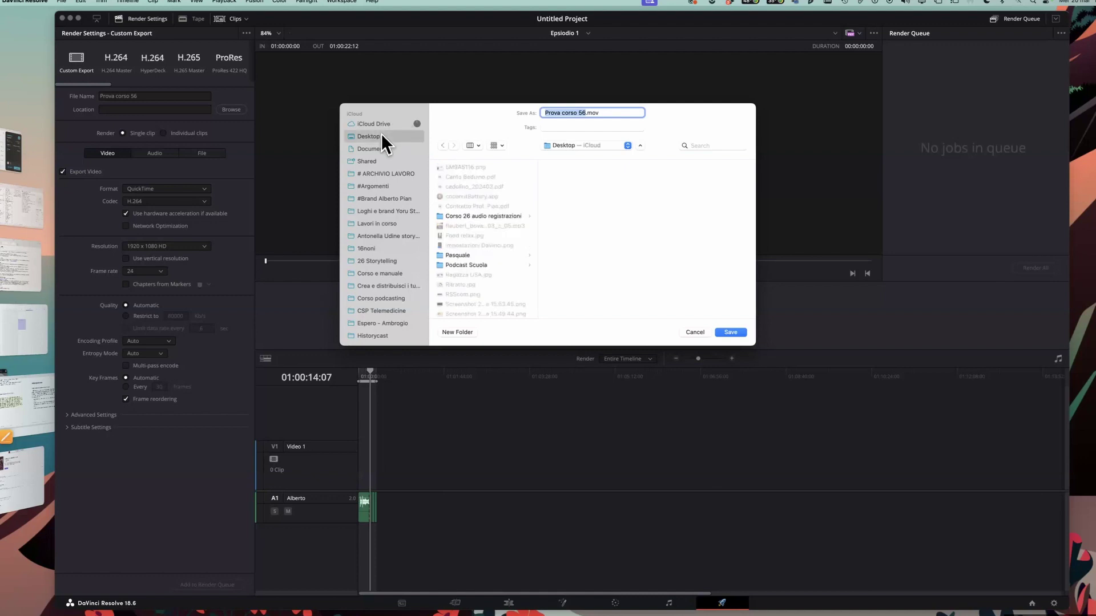
click(491, 215)
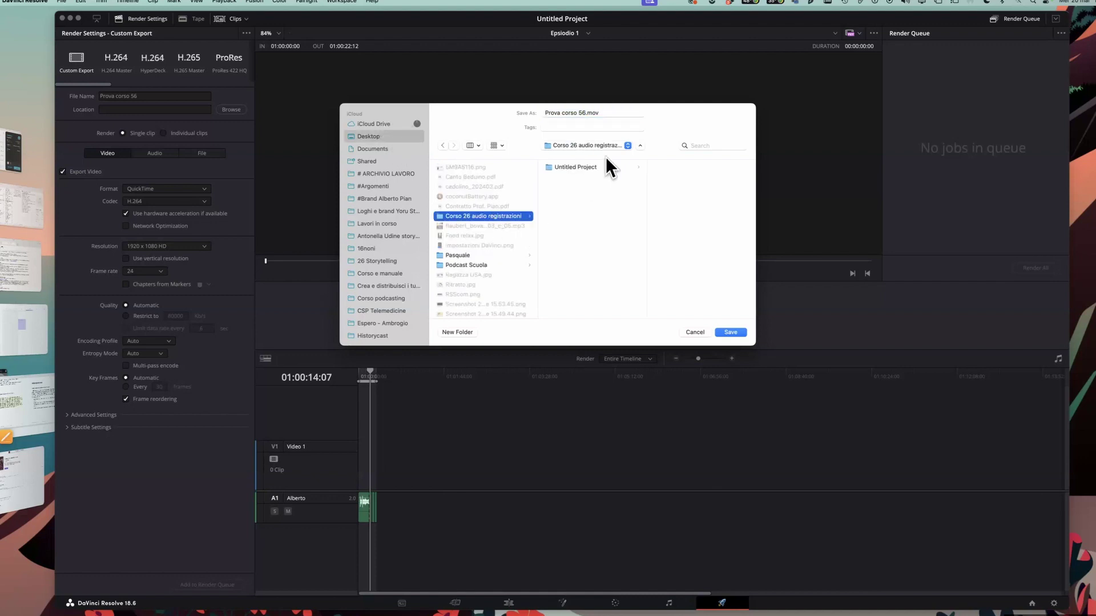
click(738, 331)
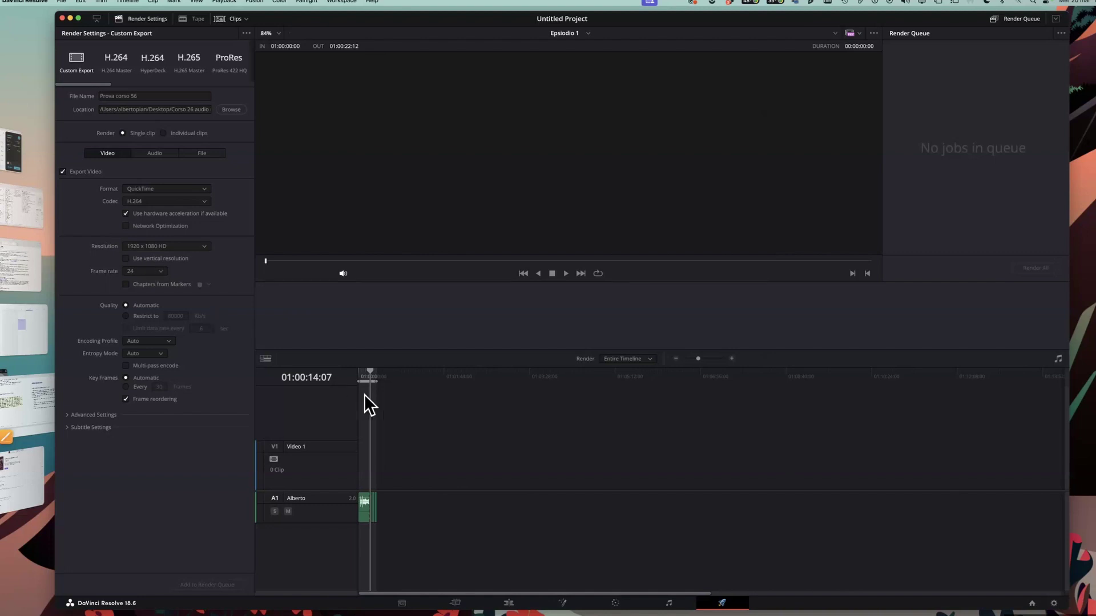
- Disable video export and set the audio export format to MP3
mouse_move(368, 371)
mouse_down()
mouse_move(358, 381)
mouse_move(372, 381)
mouse_up()
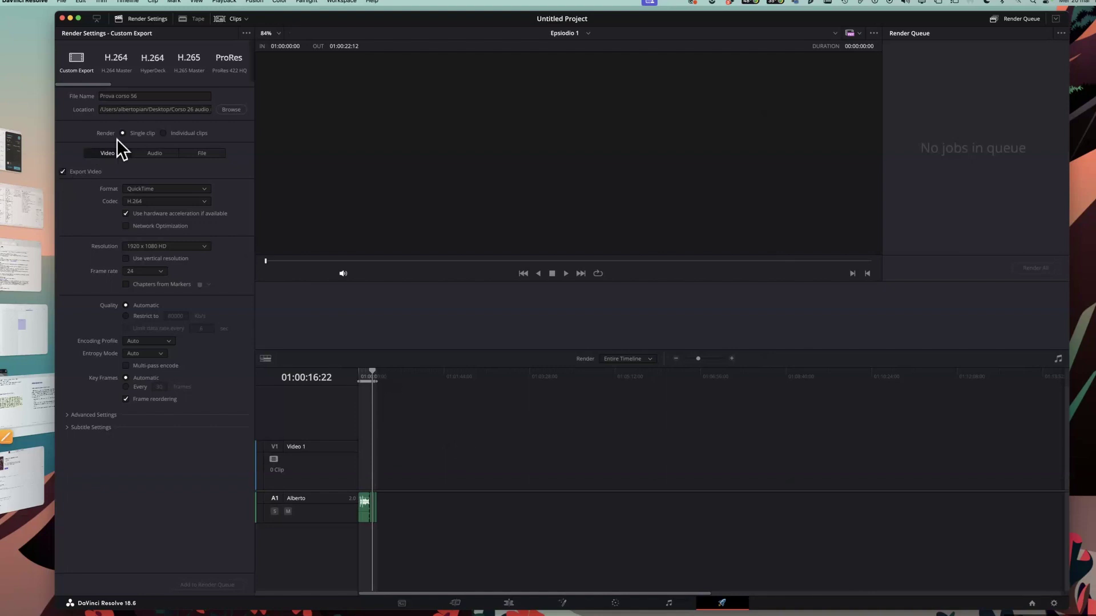
click(63, 172)
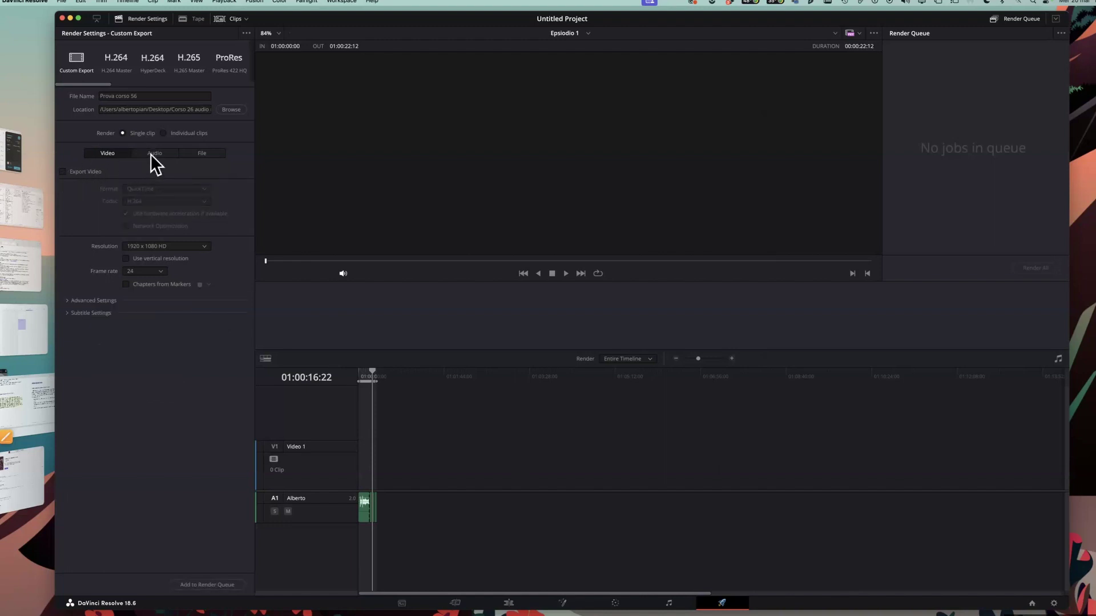
click(153, 153)
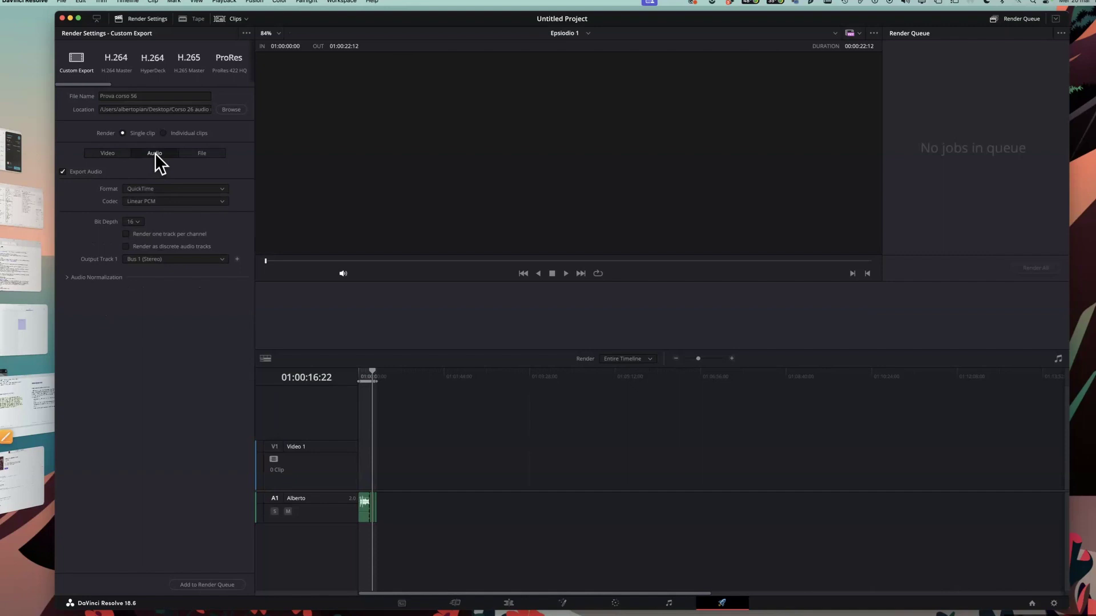
click(177, 189)
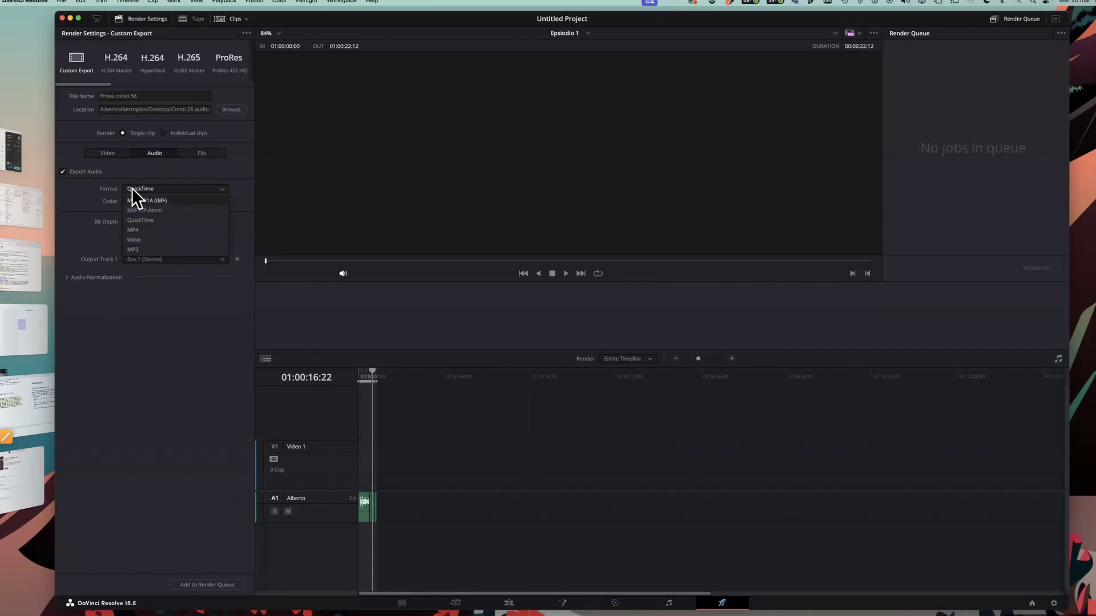
click(131, 249)
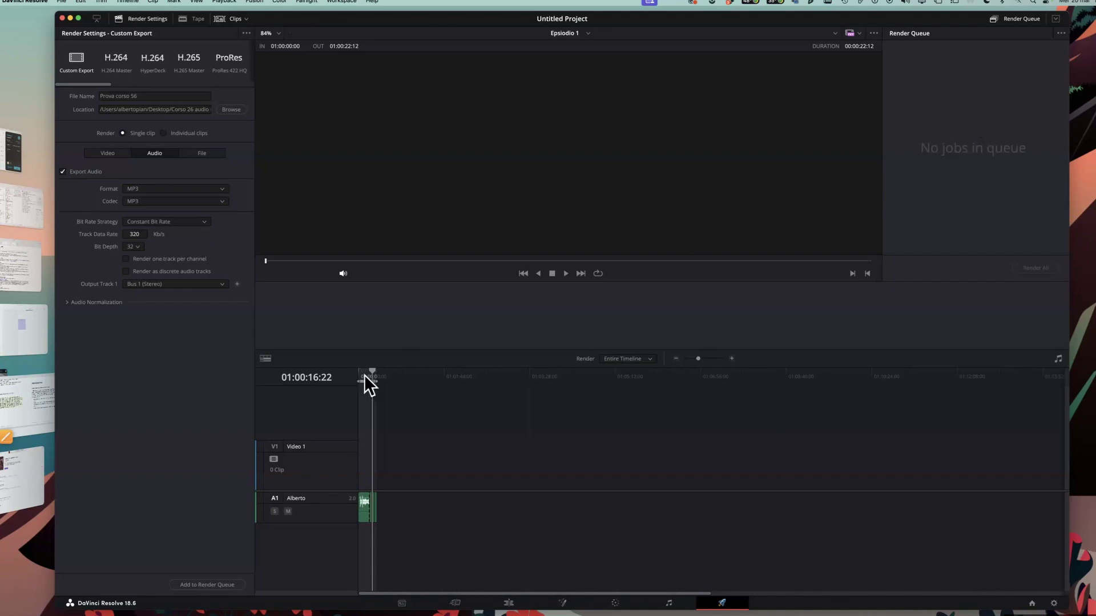
- Add the MP3 export to the render queue and render it
click(208, 585)
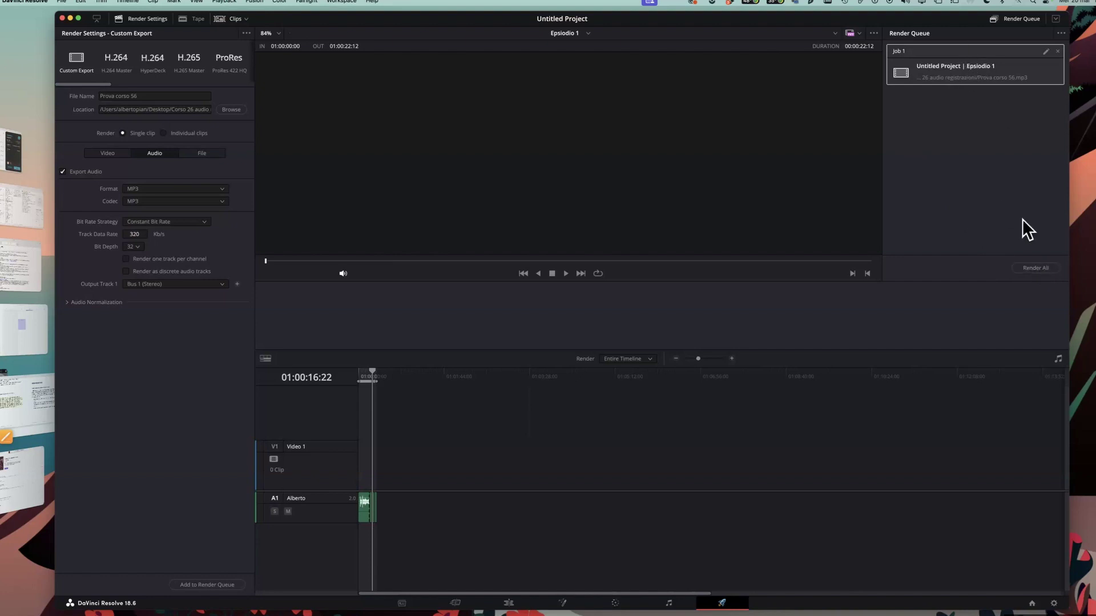
click(1034, 269)
- Switch to Finder, play the exported "Prova corso 56.mp3" in a preview, and close the preview
key(super+Tab)
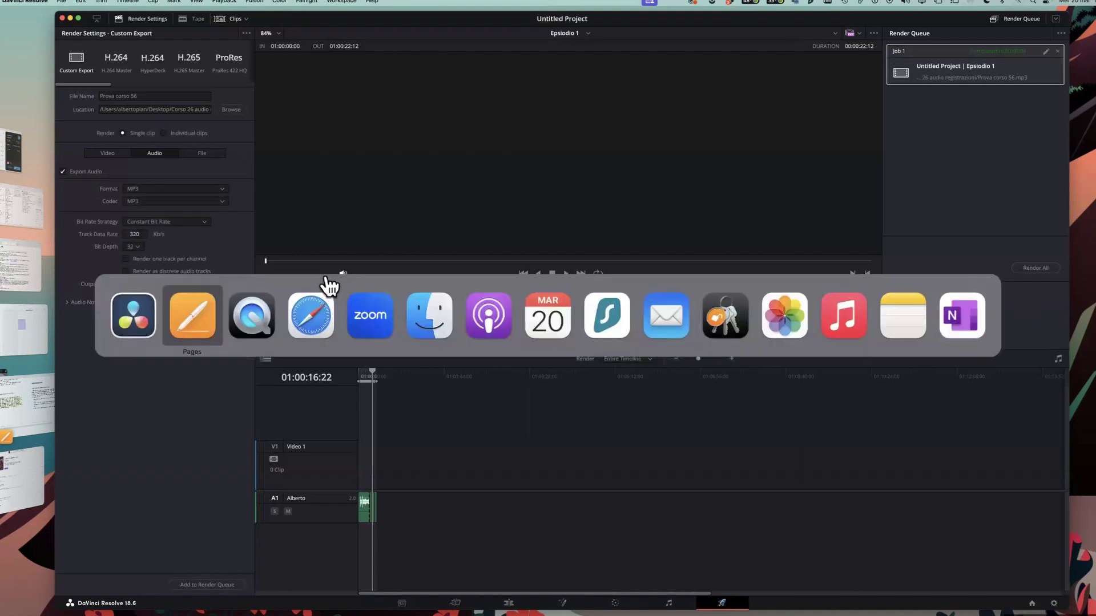
click(445, 330)
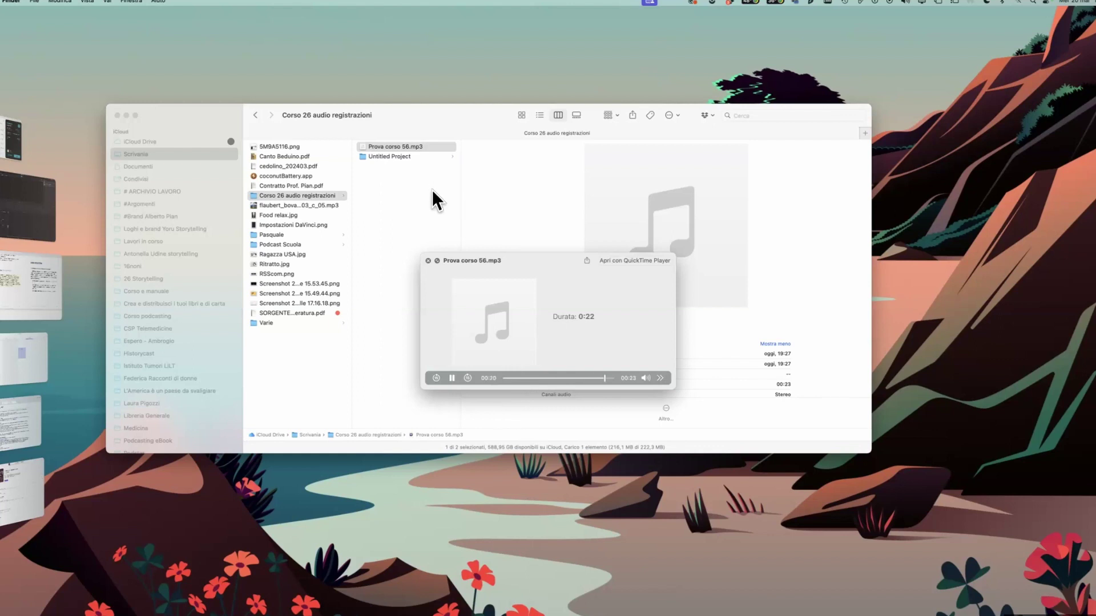
click(428, 260)
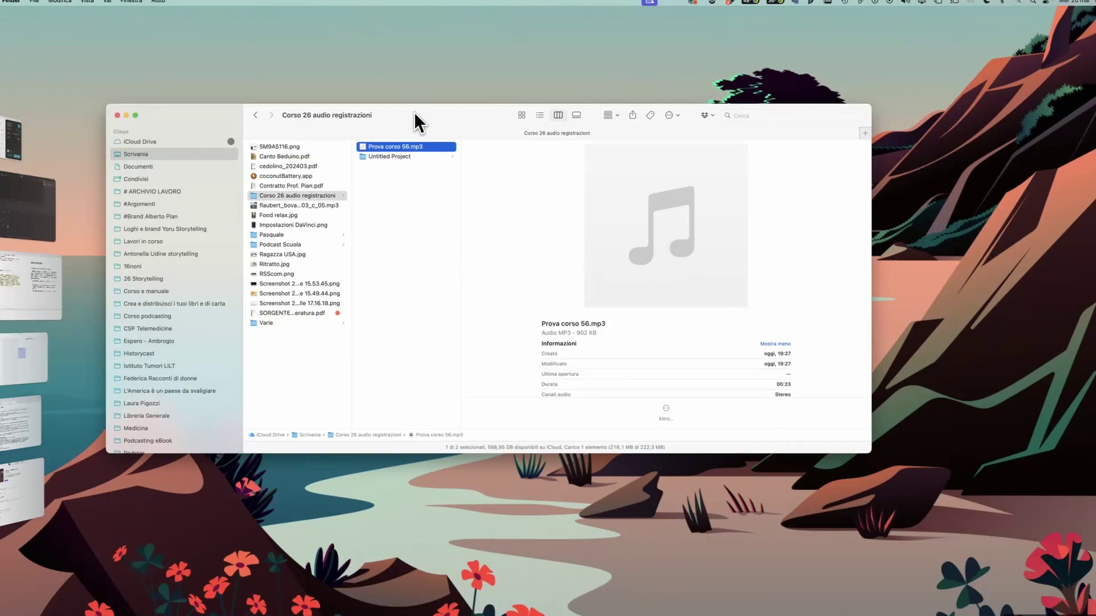
drag(416, 109, 415, 99)
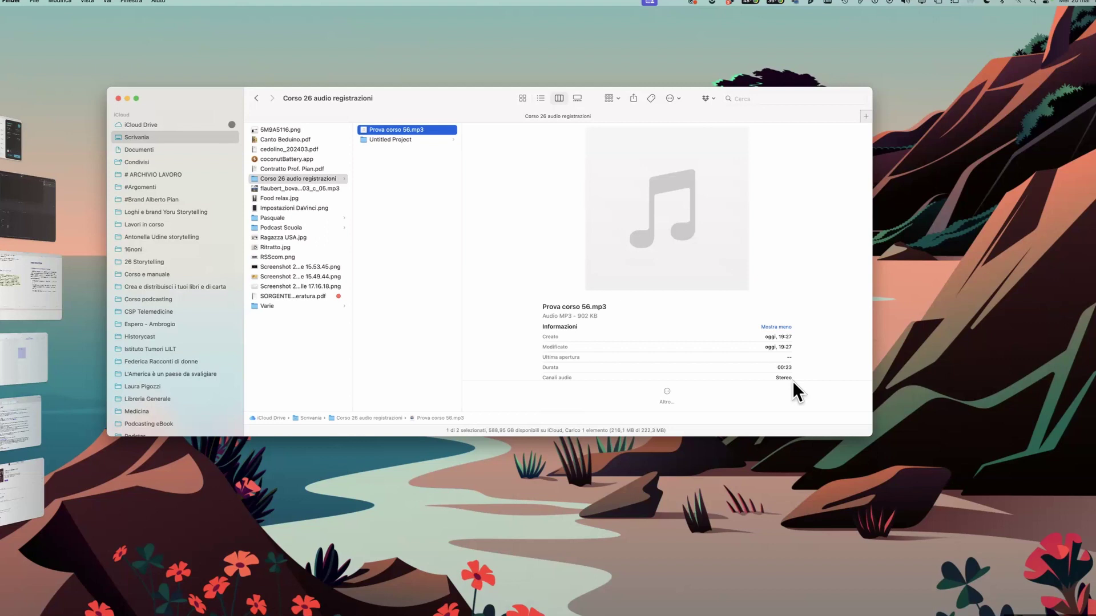
drag(436, 93, 448, 84)
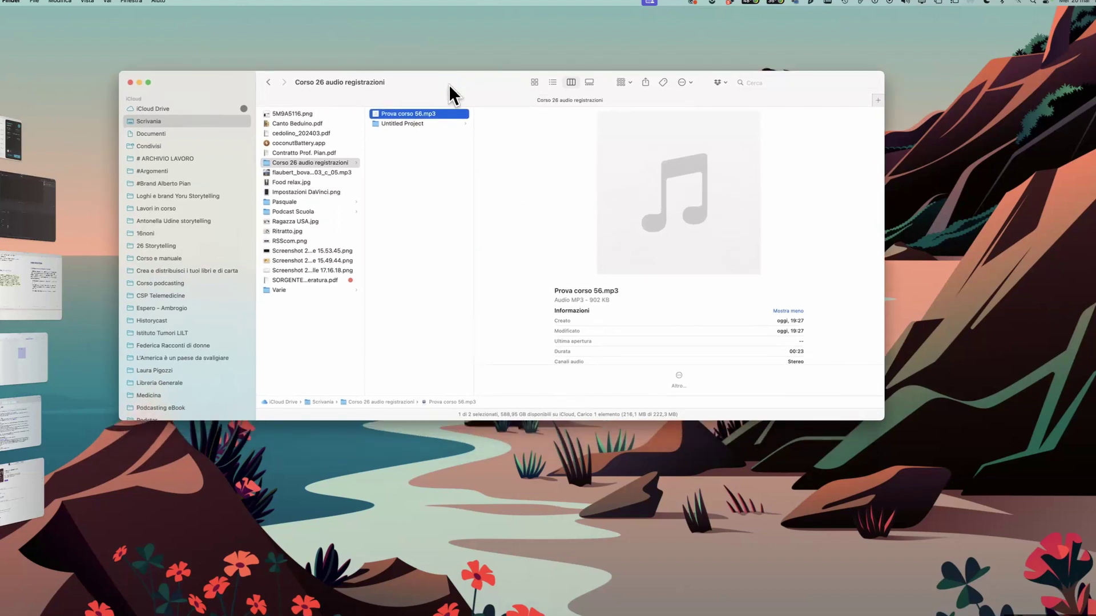
drag(884, 420, 863, 386)
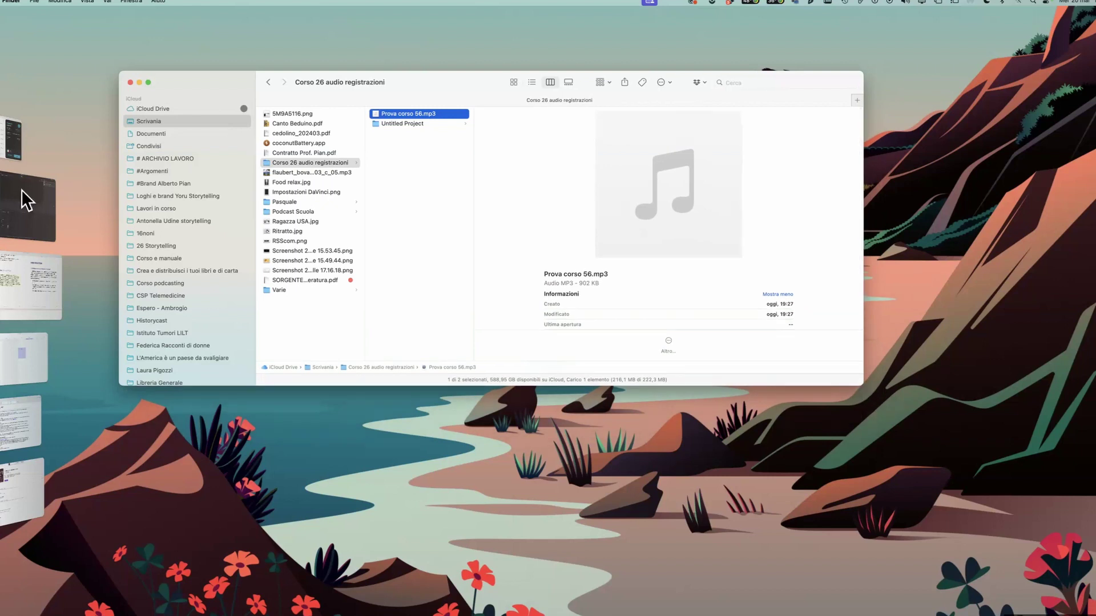
- Return to DaVinci Resolve's Fairlight page and examine track A1's effect categories, Dynamics and Equalizer windows, closing each one
click(28, 206)
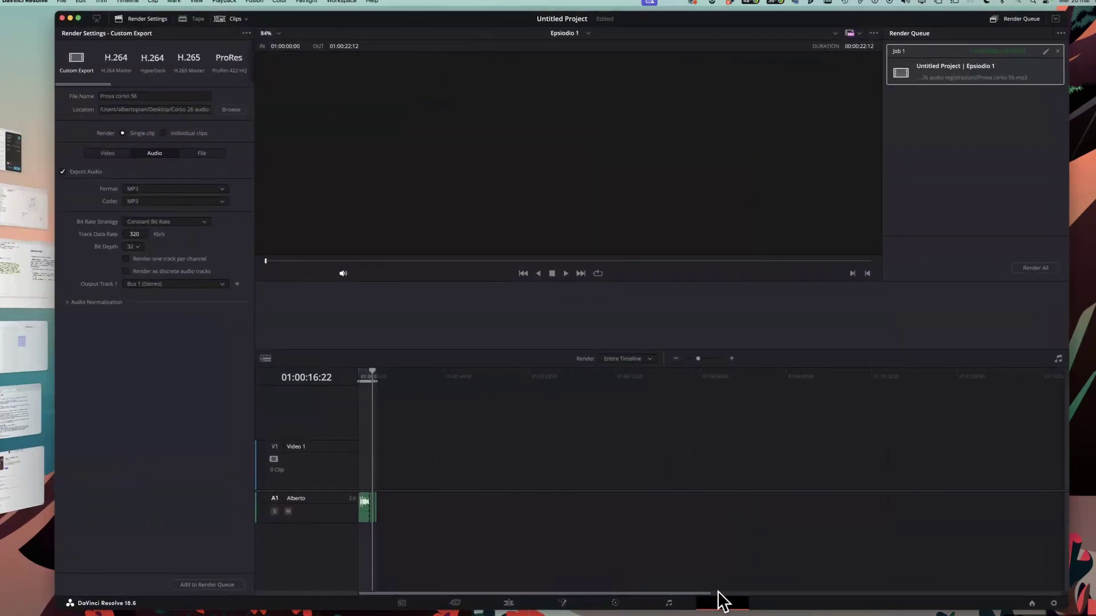
click(671, 604)
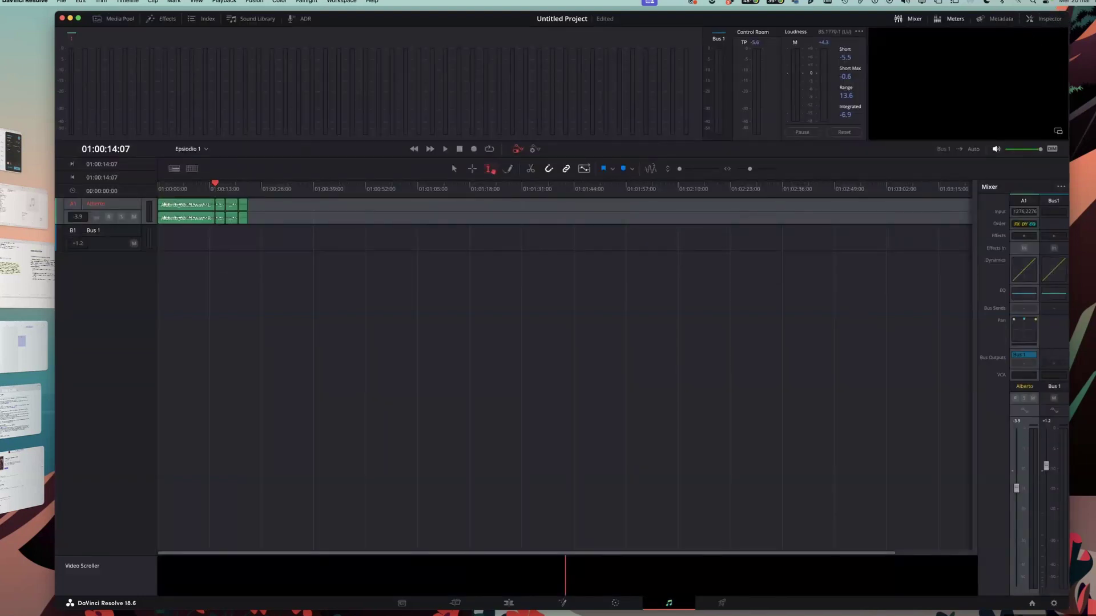
click(1024, 235)
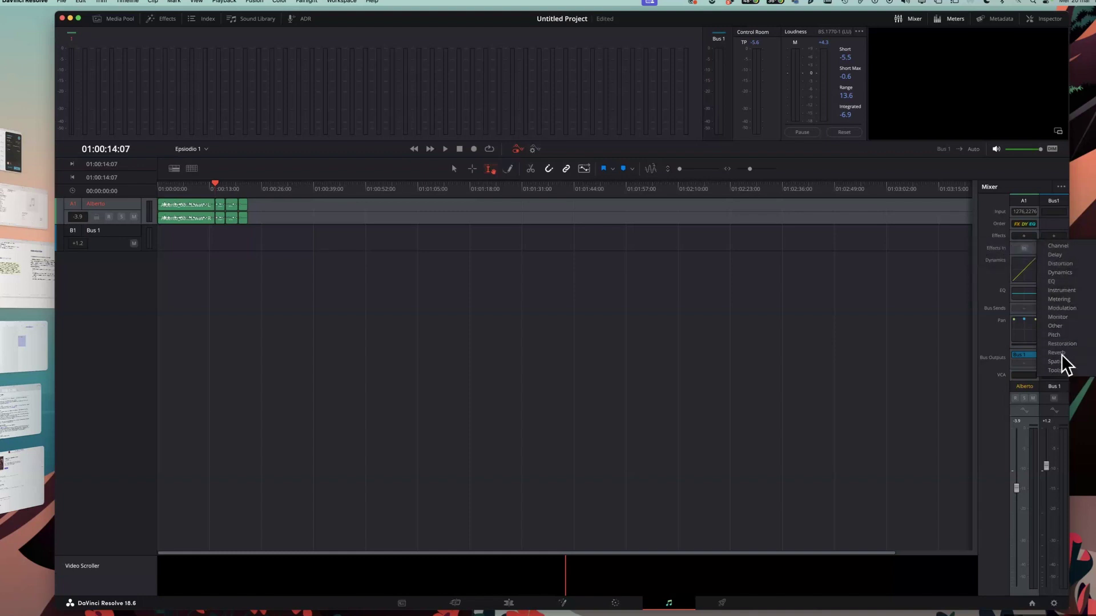
click(1024, 270)
double_click(1023, 271)
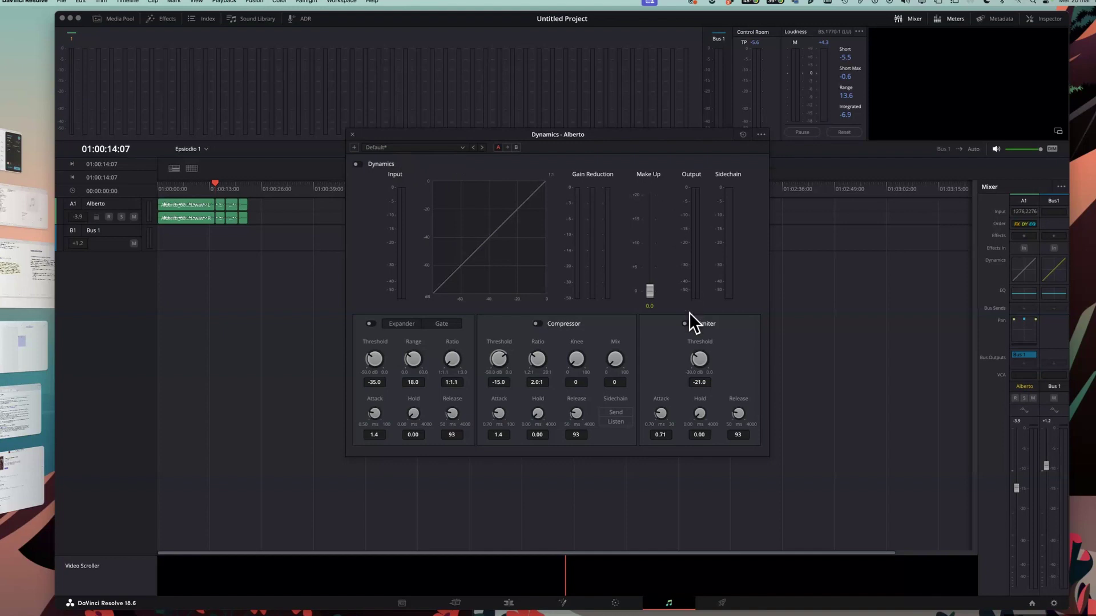
click(353, 134)
double_click(1023, 294)
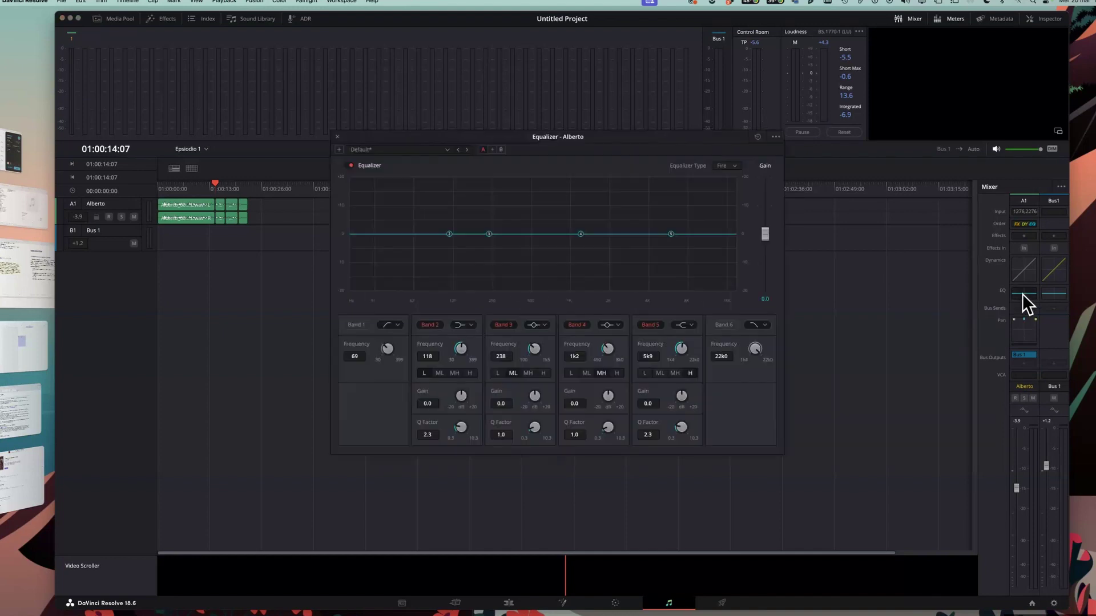
click(337, 137)
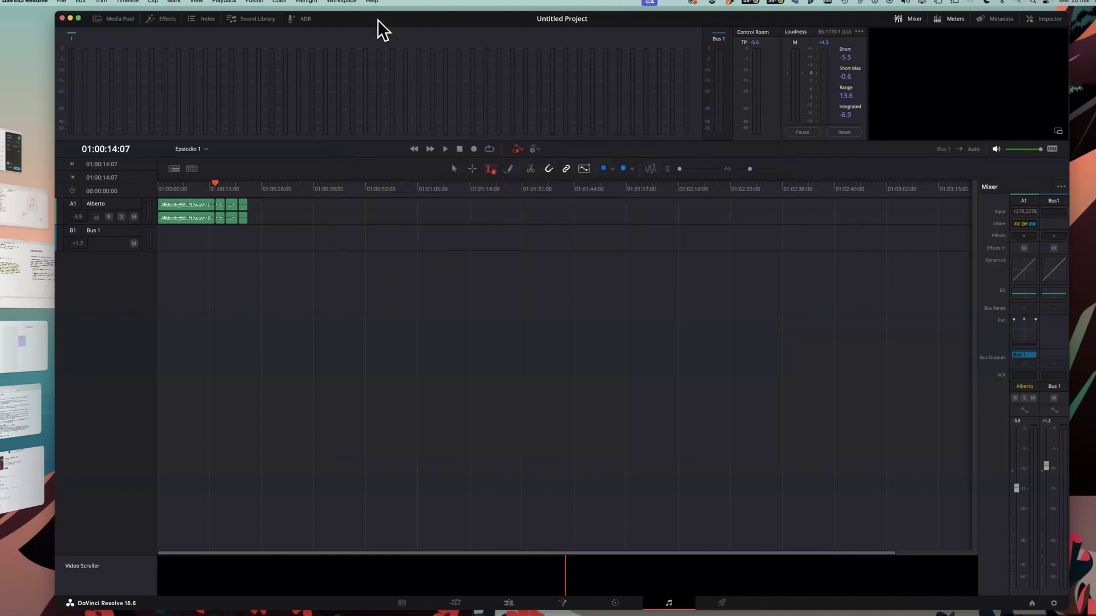
- Switch to Safari and open the riverside.fm website
drag(377, 21, 369, 29)
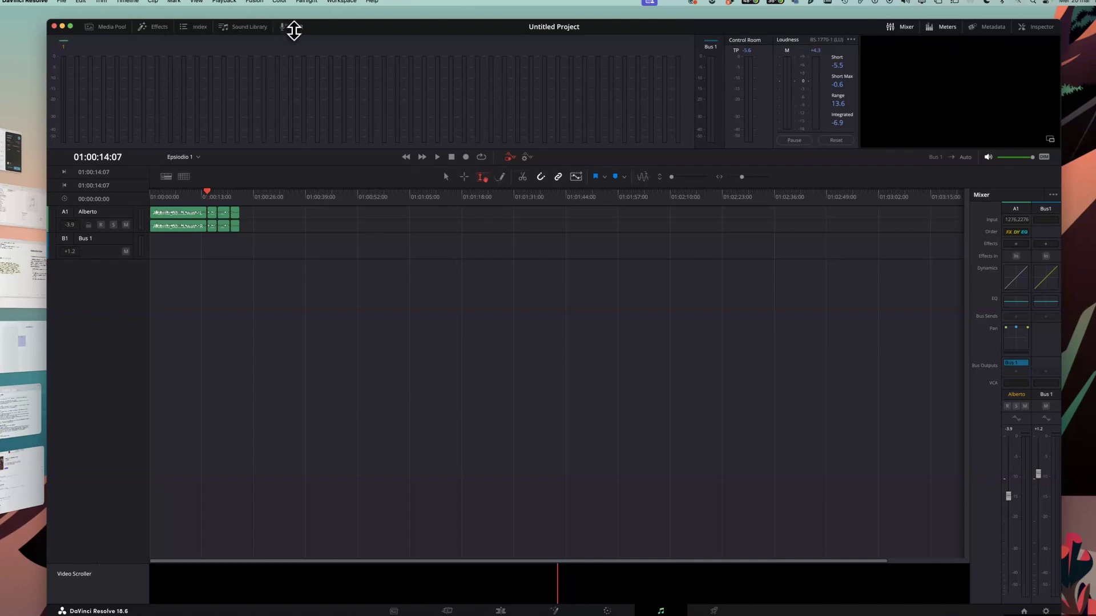
click(61, 1)
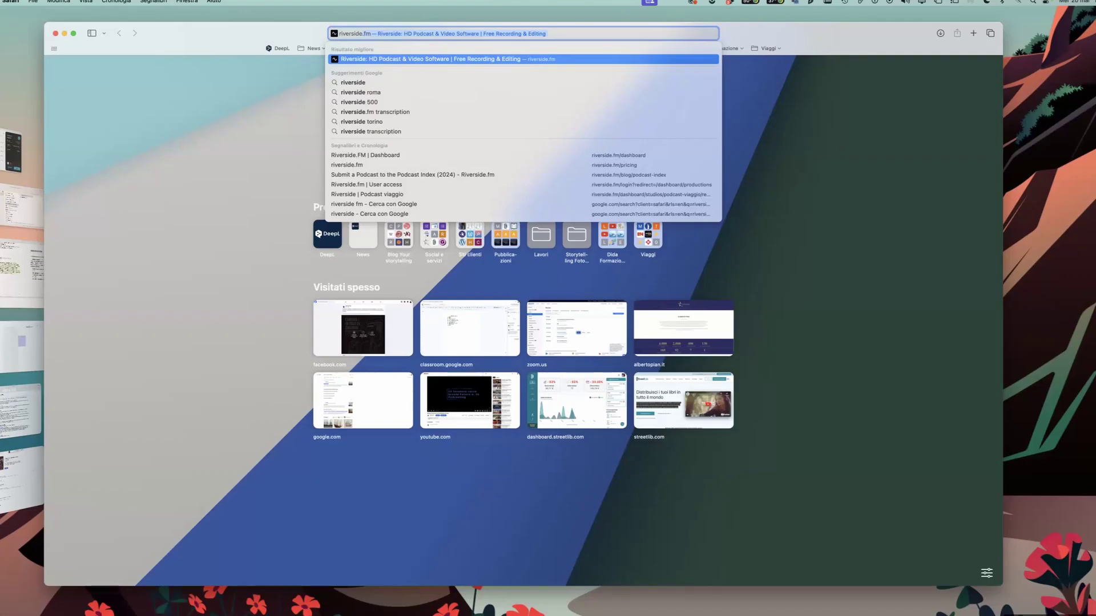
key(Return)
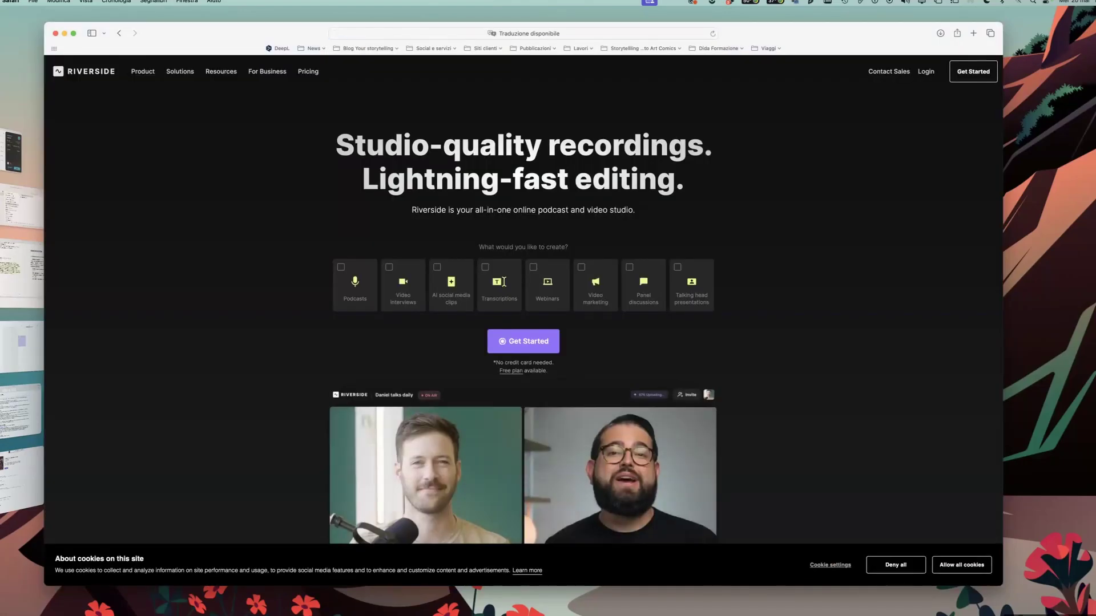